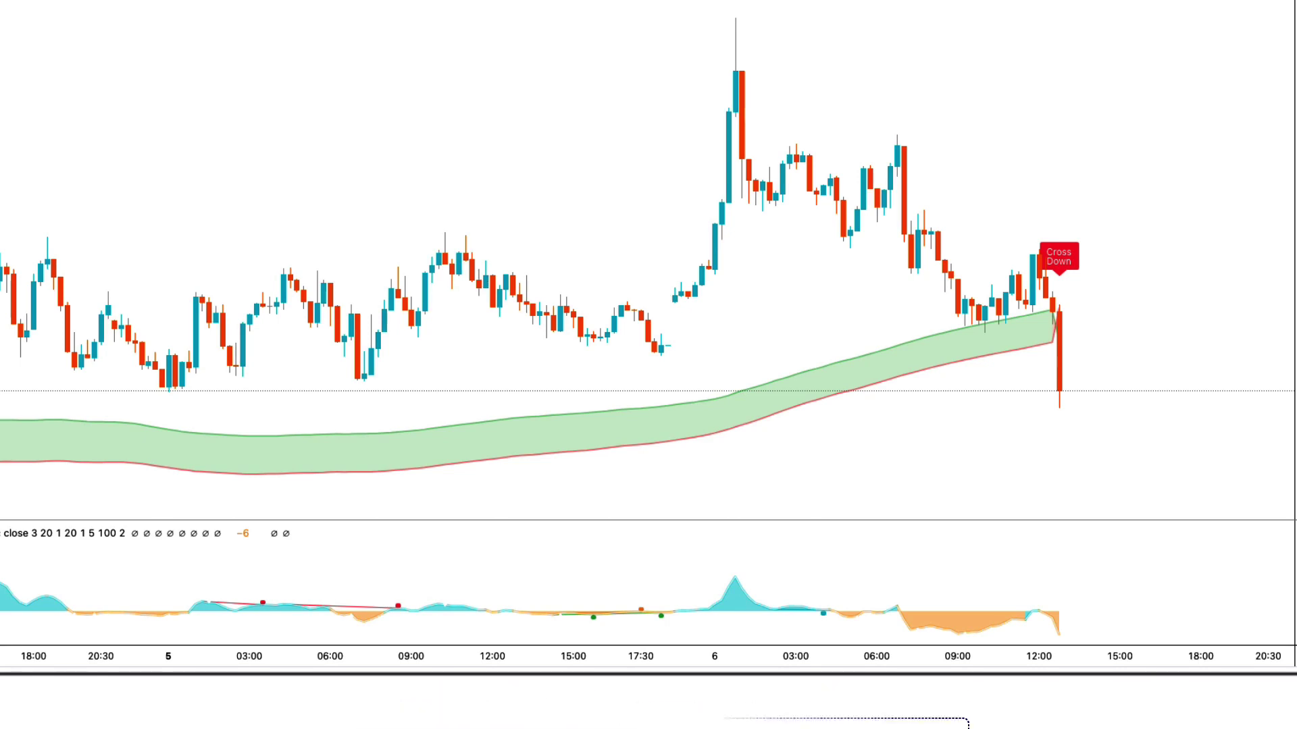
- Mark the short trade's stop near 1712 and target near 1698, then remove all drawings but keep the indicators
click(1038, 390)
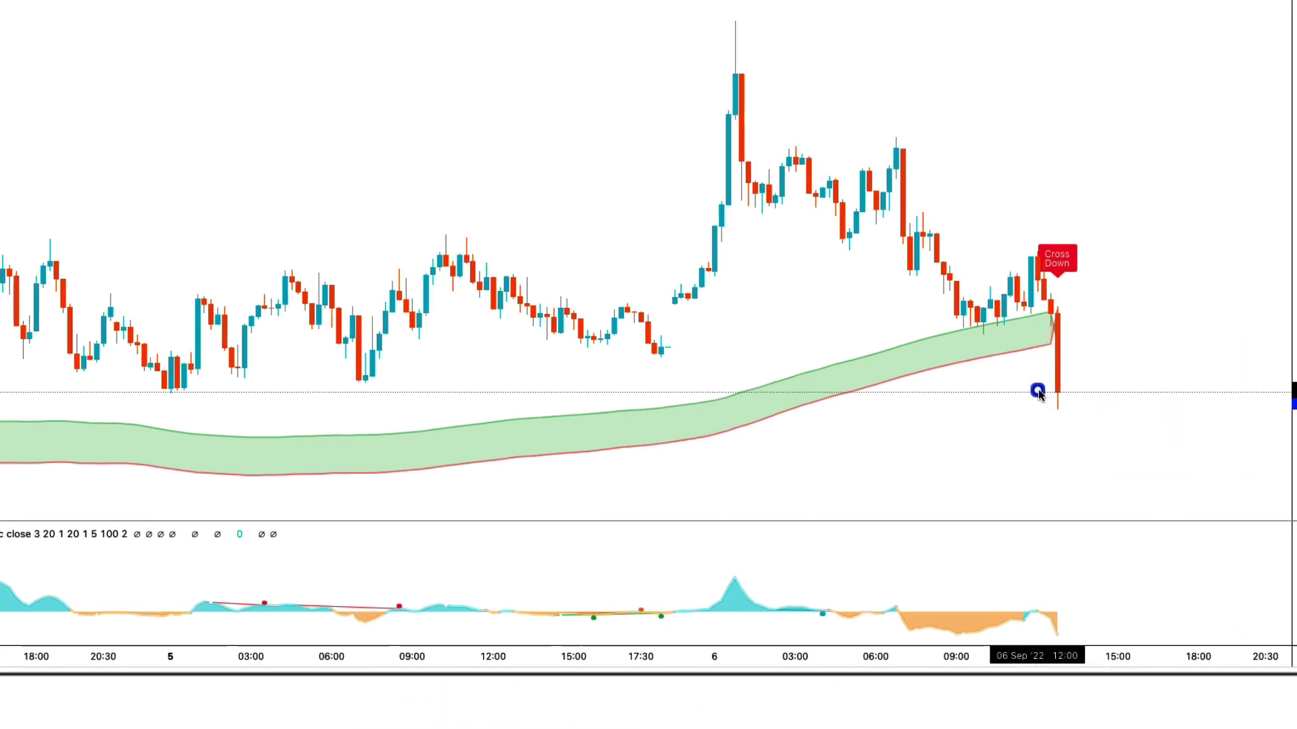
click(1251, 393)
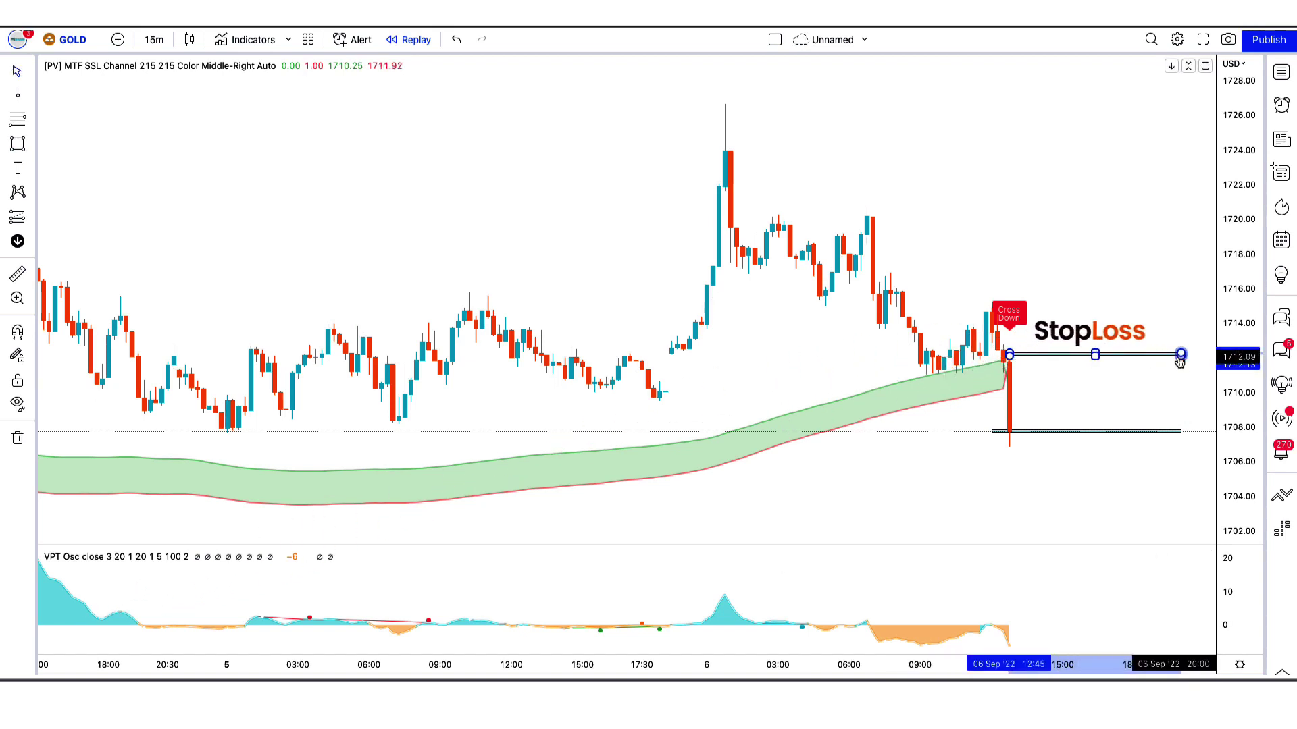
click(1101, 452)
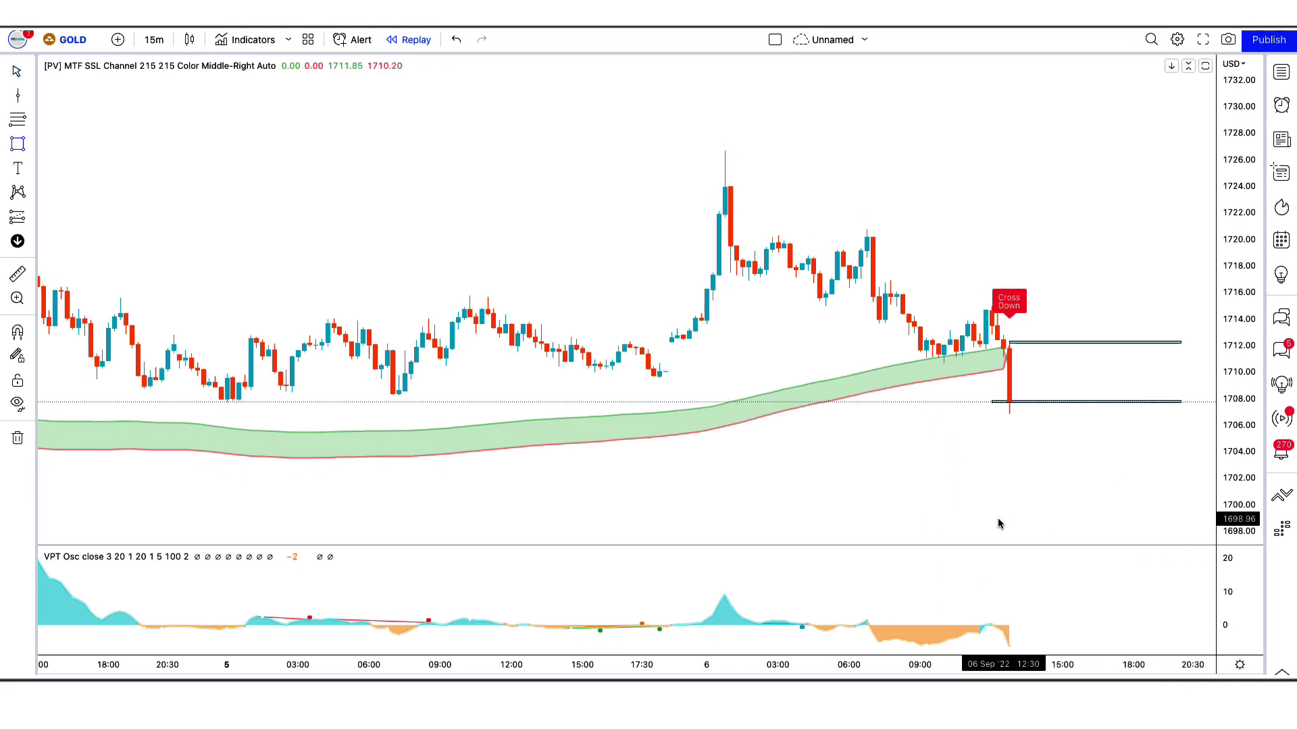
drag(985, 528, 1176, 541)
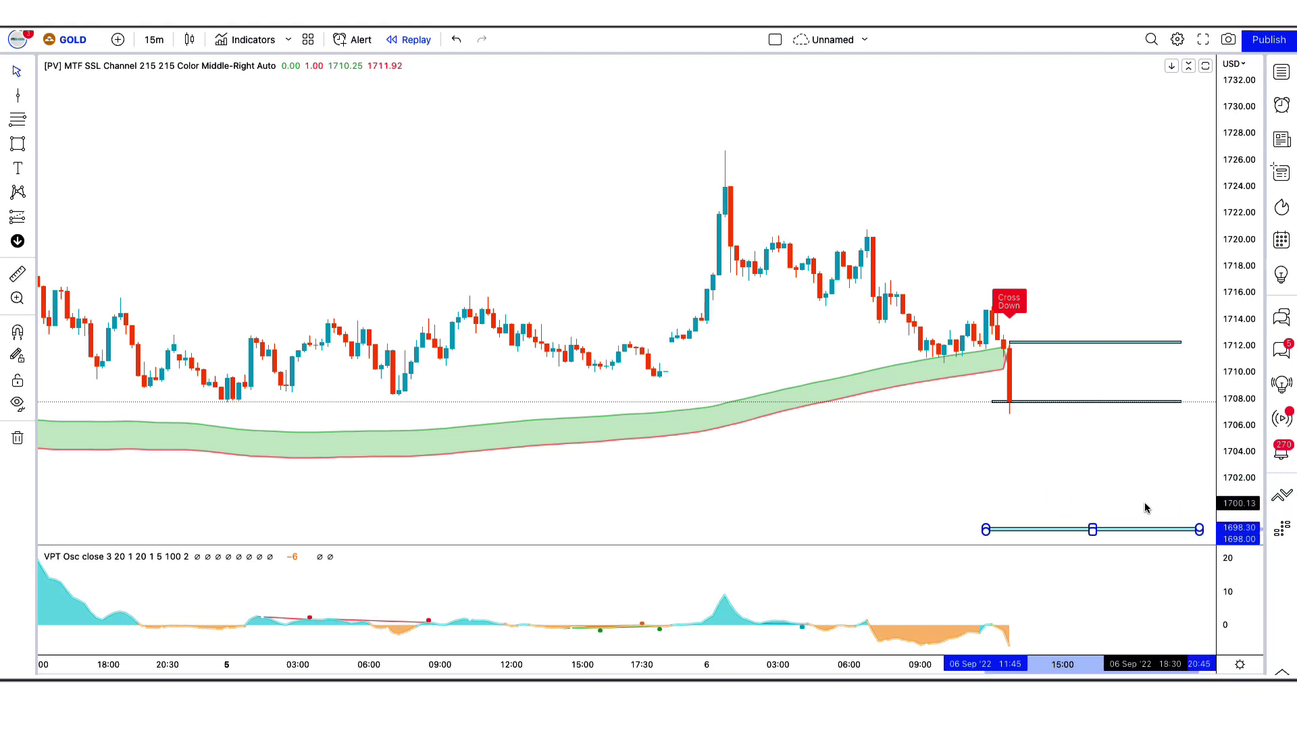
click(1145, 508)
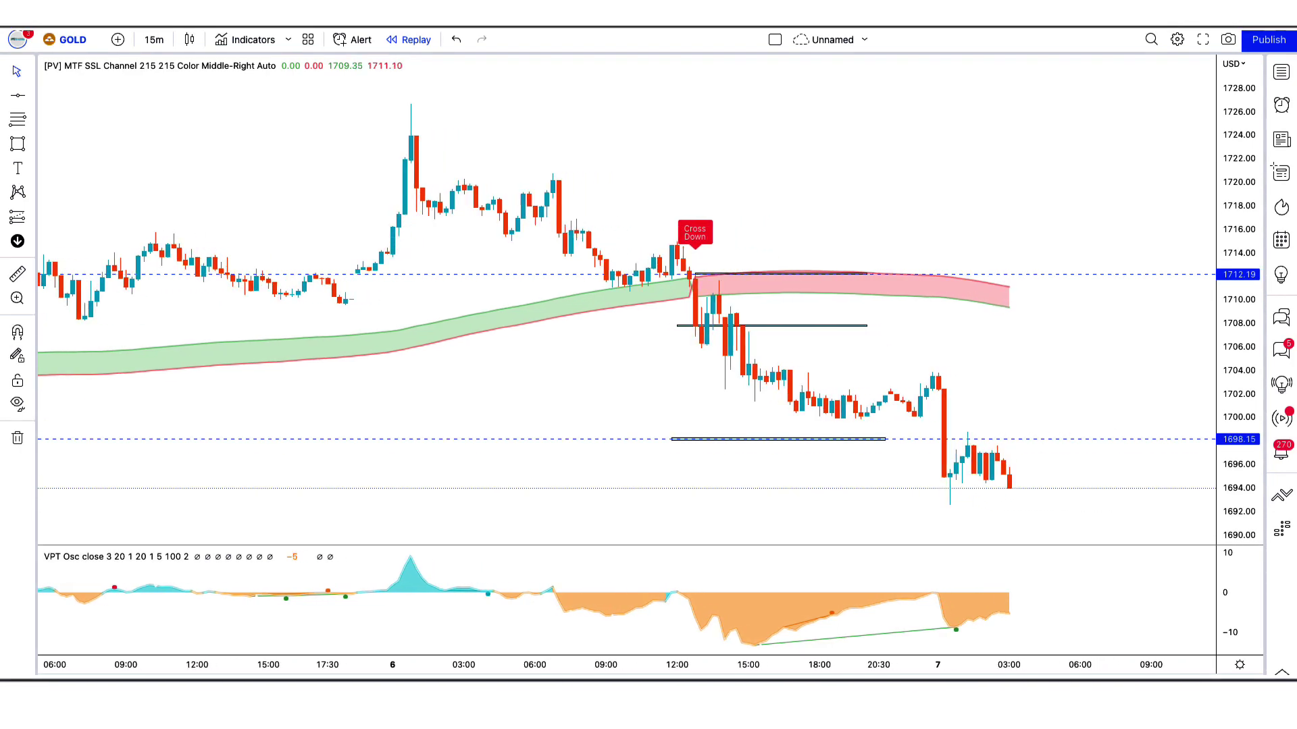
click(33, 441)
click(81, 438)
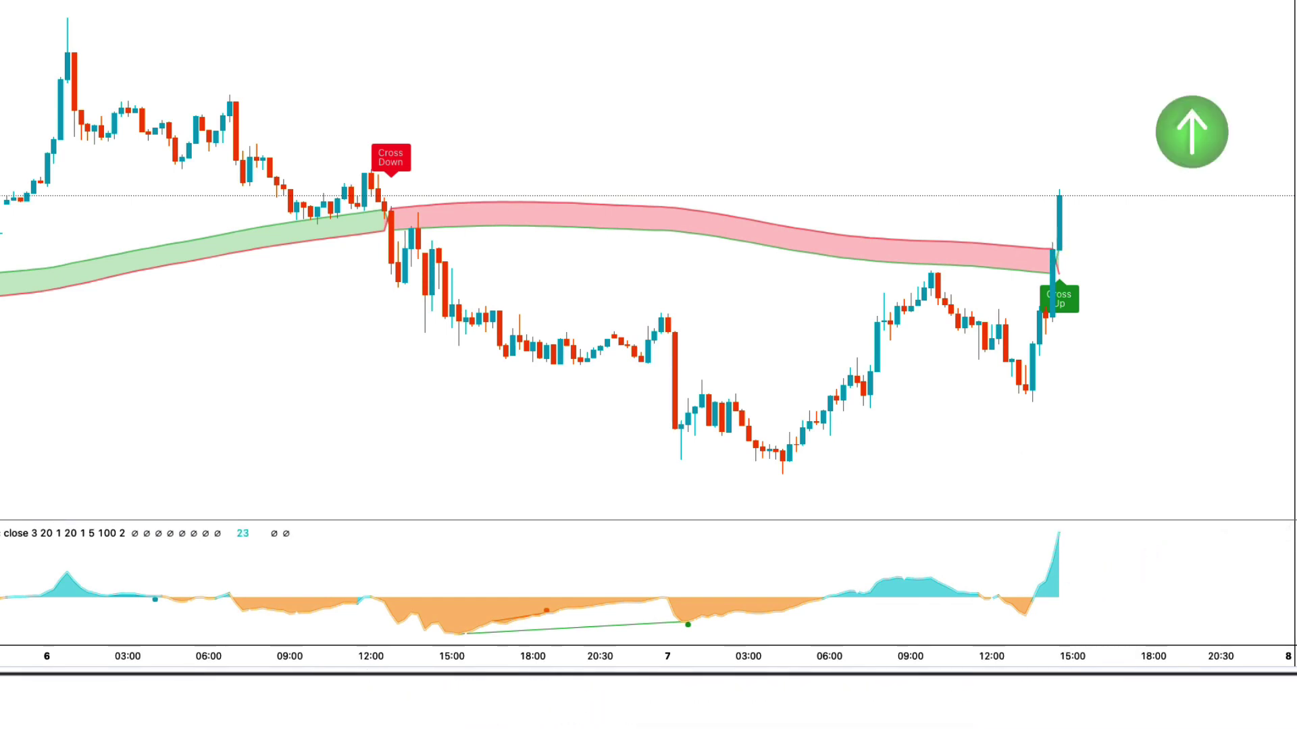
- Mark the long trade's entry at the last candle's top, stop near 1706.9 and target near 1723, plus a horizontal line at 1707.08
click(1055, 198)
click(1241, 197)
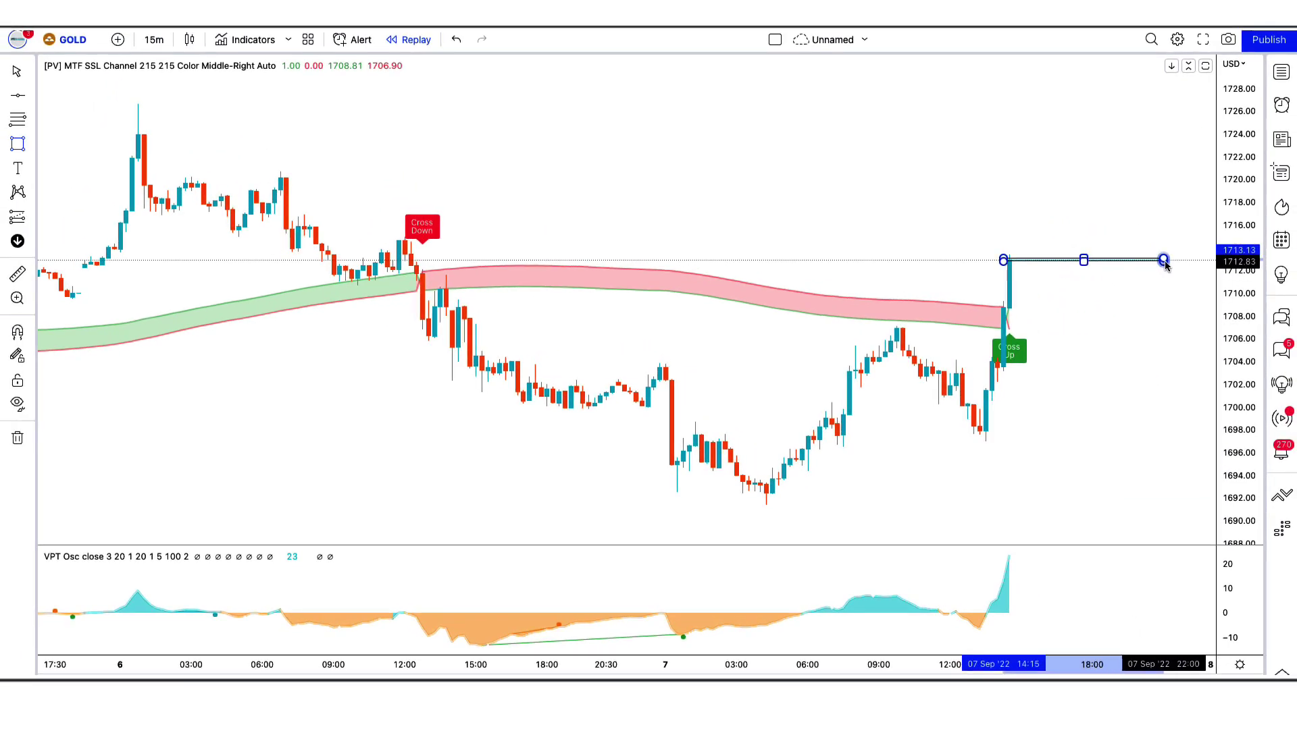
click(1009, 331)
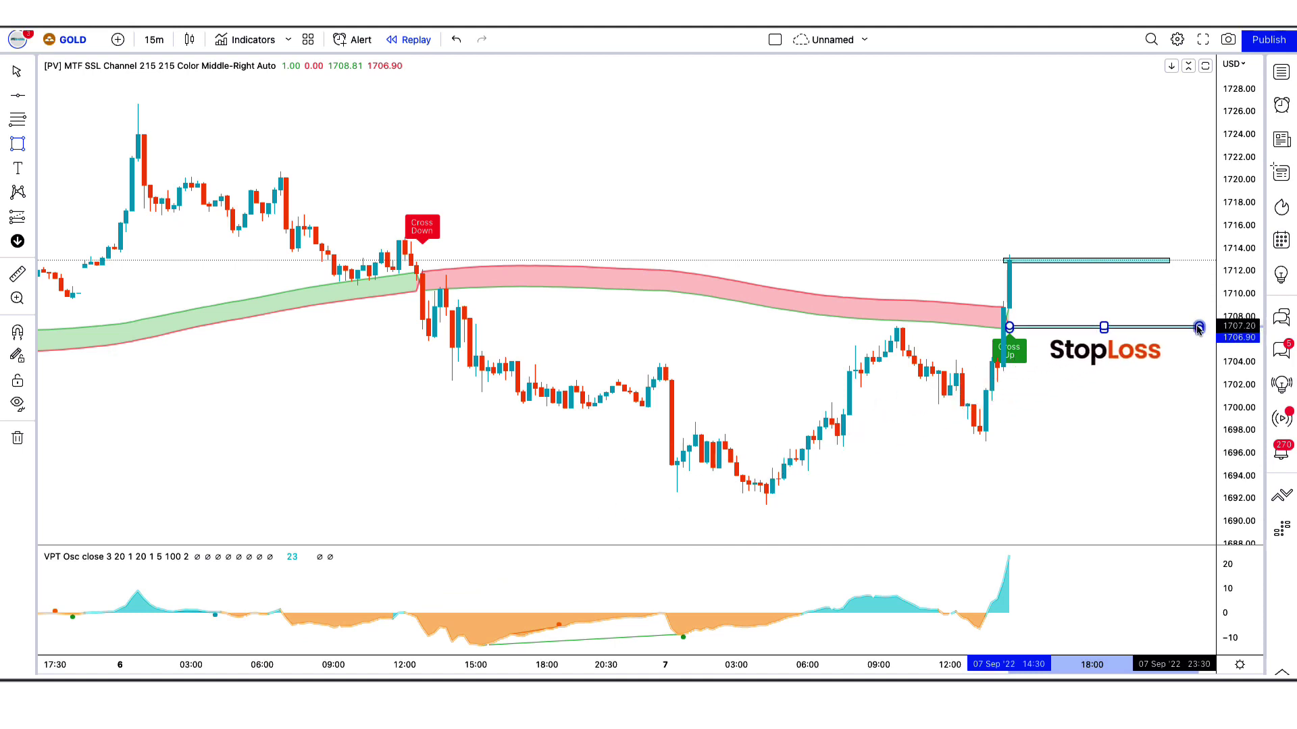
click(1106, 526)
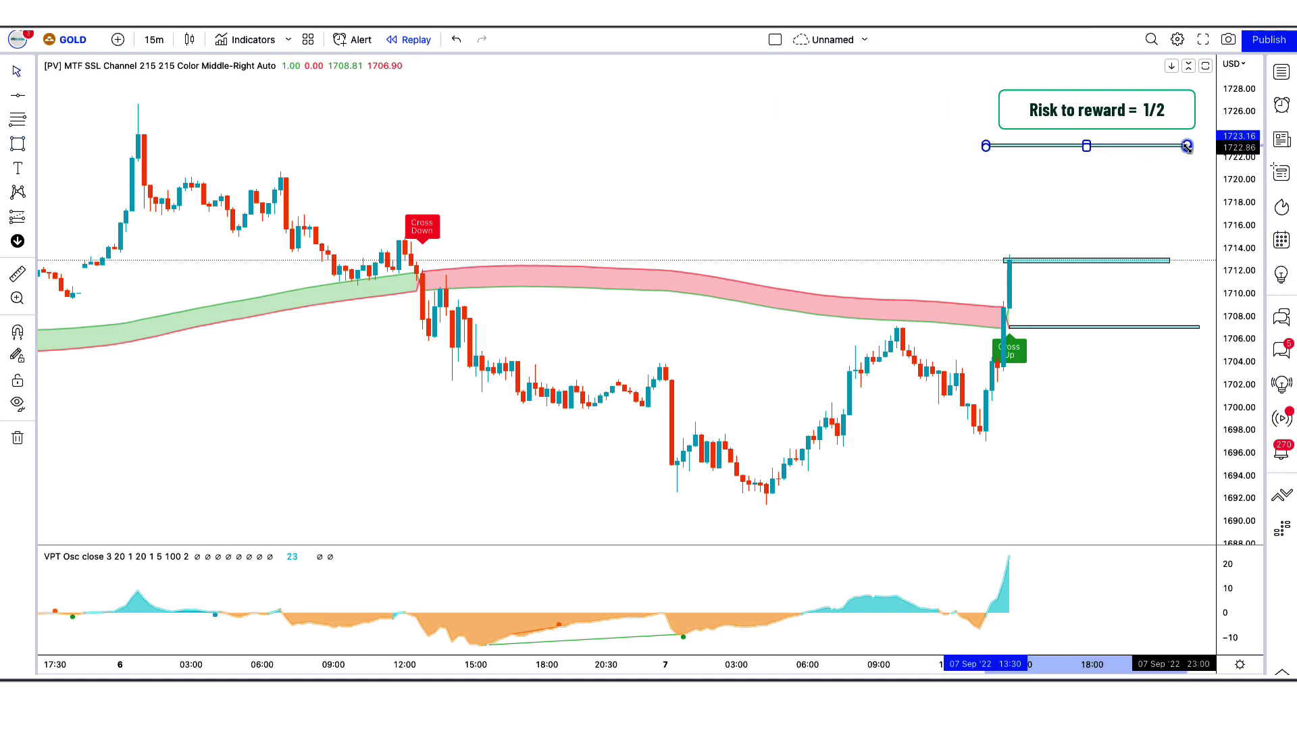
click(1151, 124)
click(1128, 327)
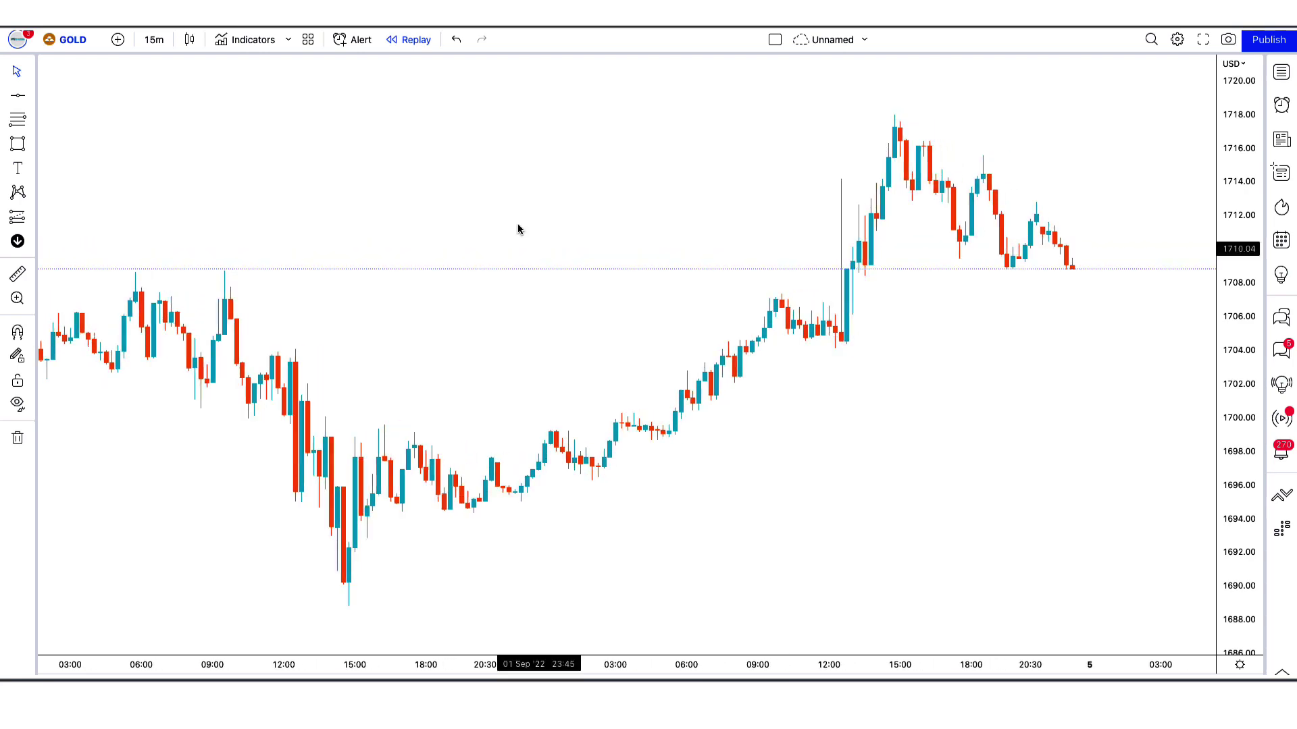
- Add the MTF SSL Channel indicator to the GOLD chart
click(254, 53)
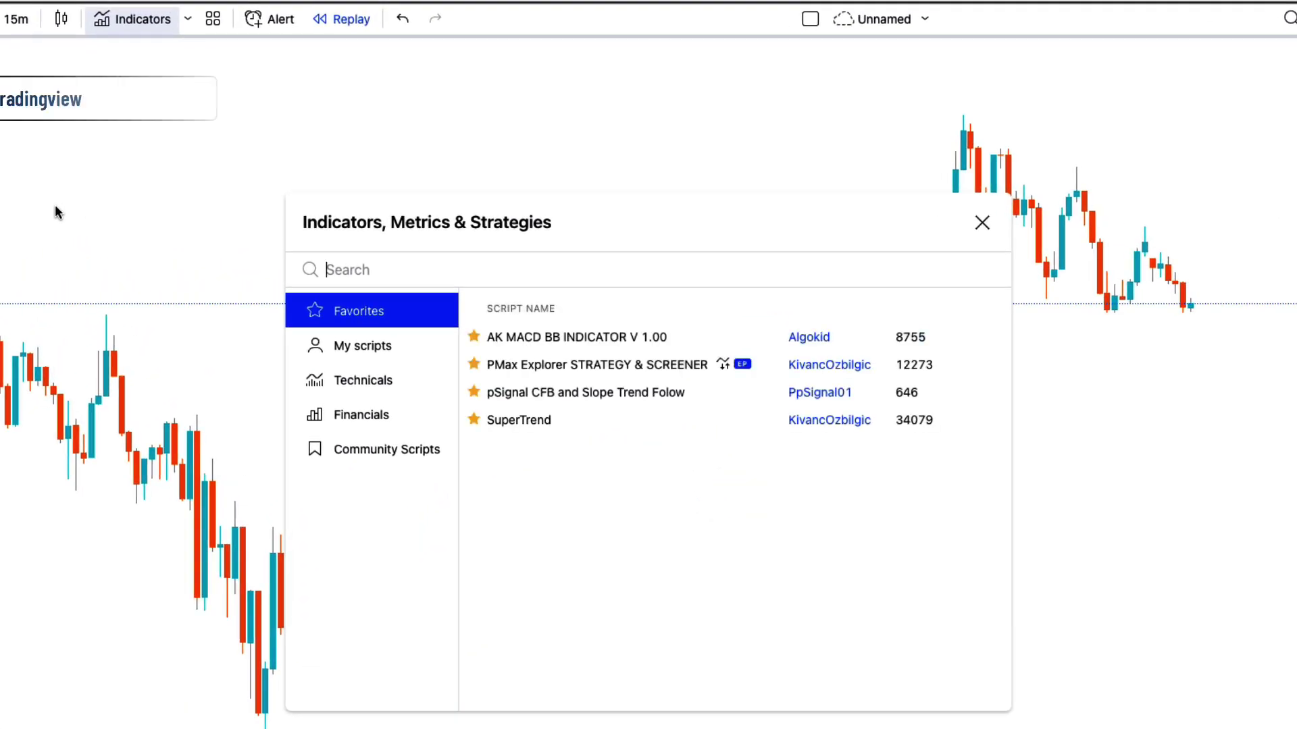
text(mtf ssl channel)
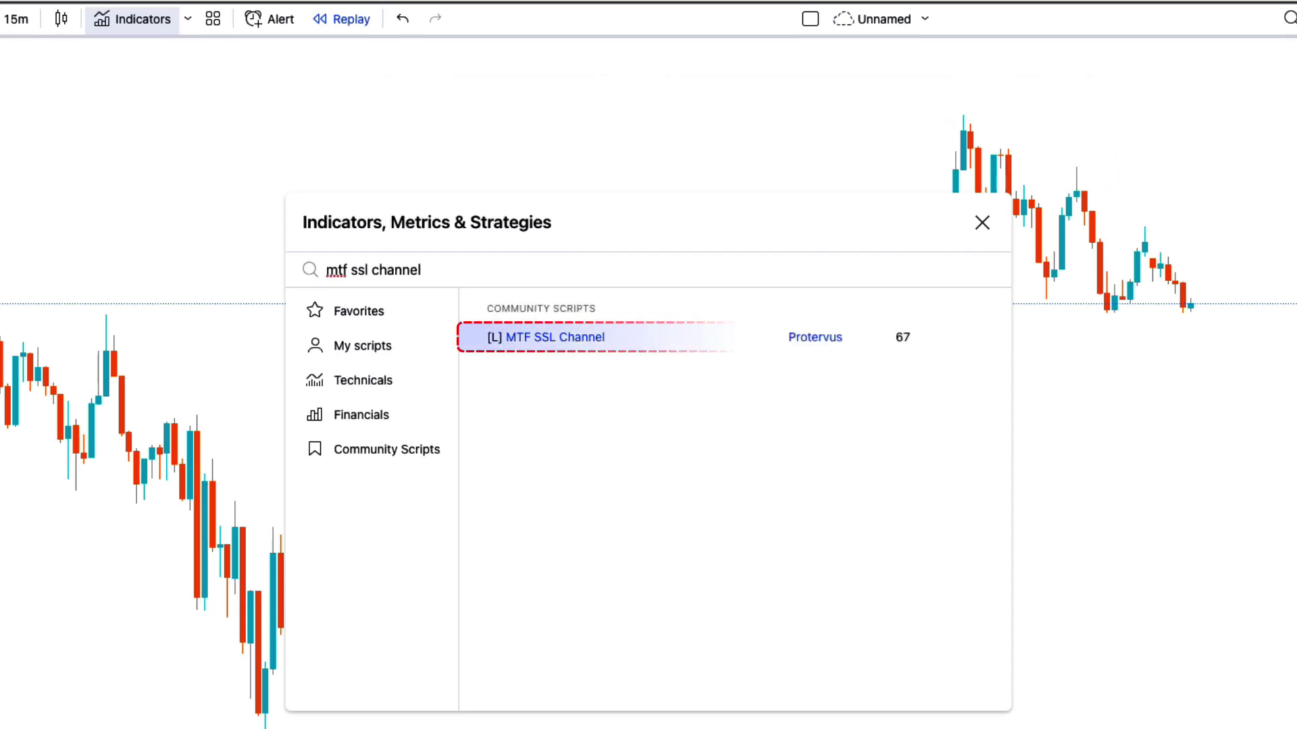
click(580, 340)
click(982, 223)
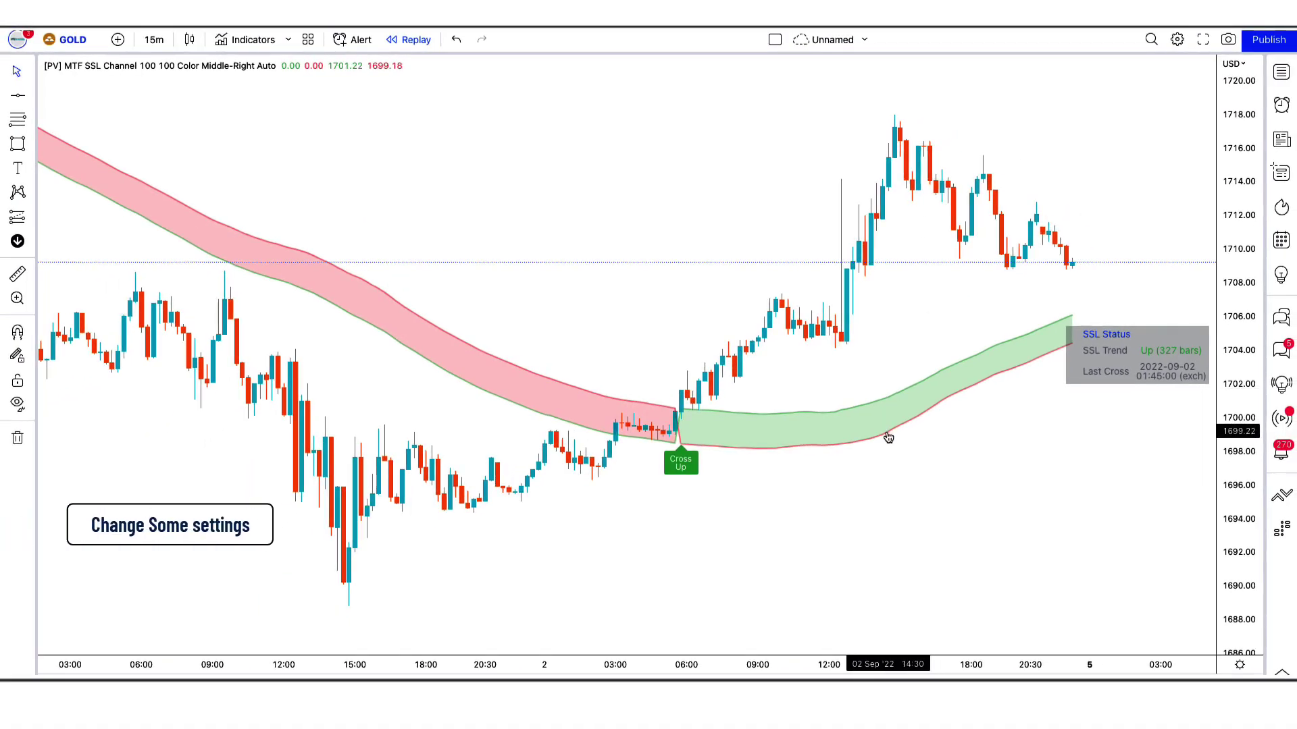
- Set both SSL Channel SMA lengths to 215 and hide its status table
click(887, 437)
double_click(887, 434)
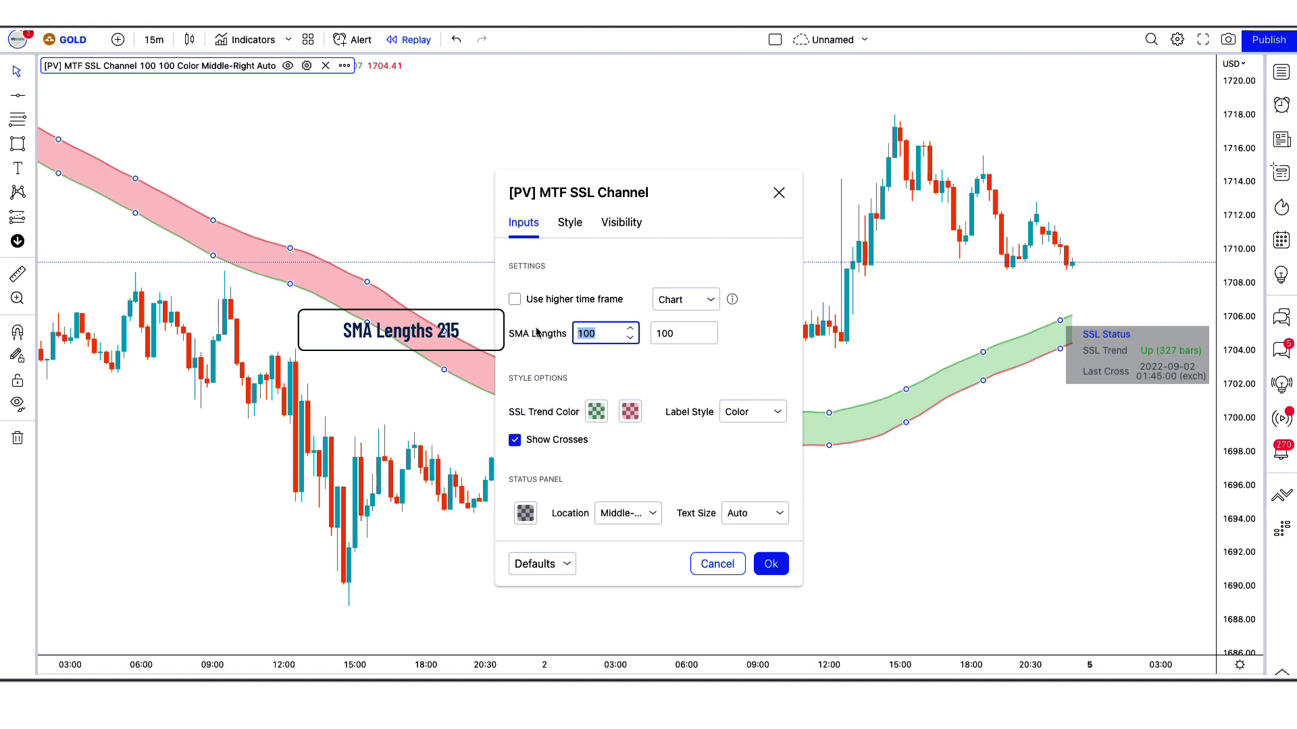
key(Tab)
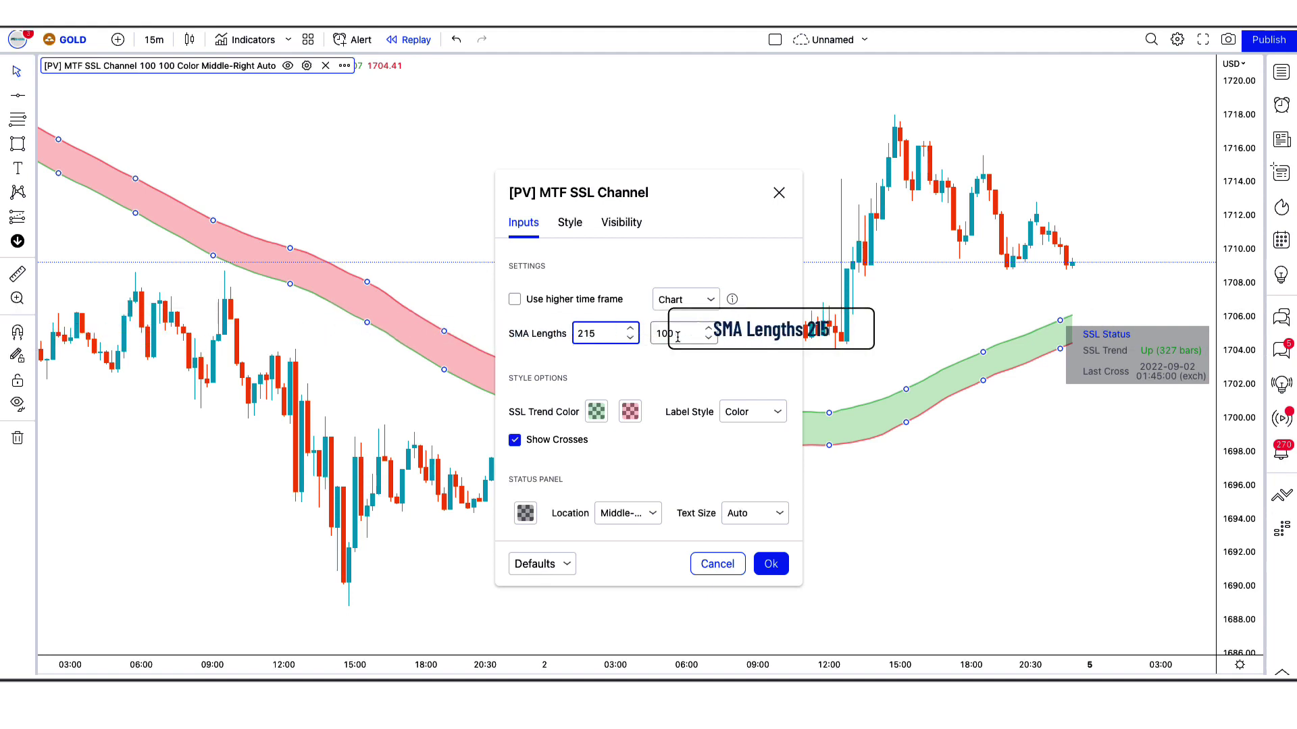
text(215)
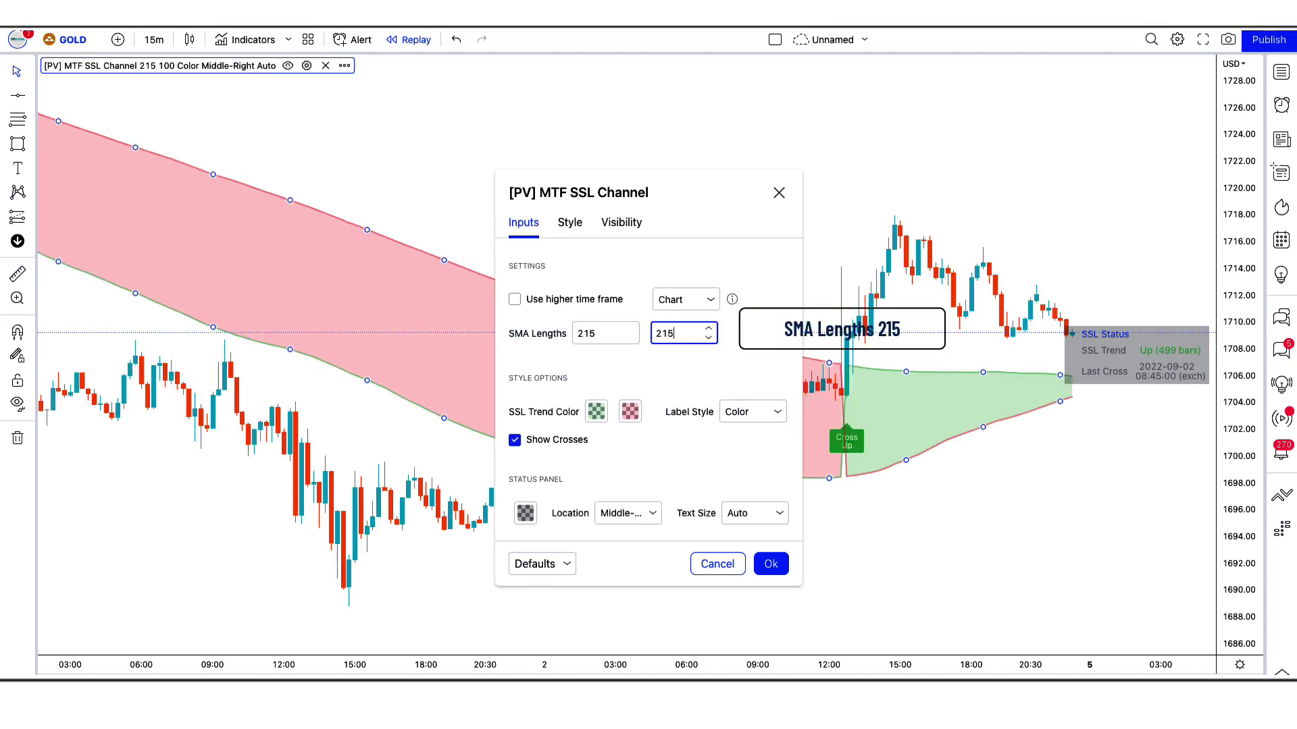
click(570, 222)
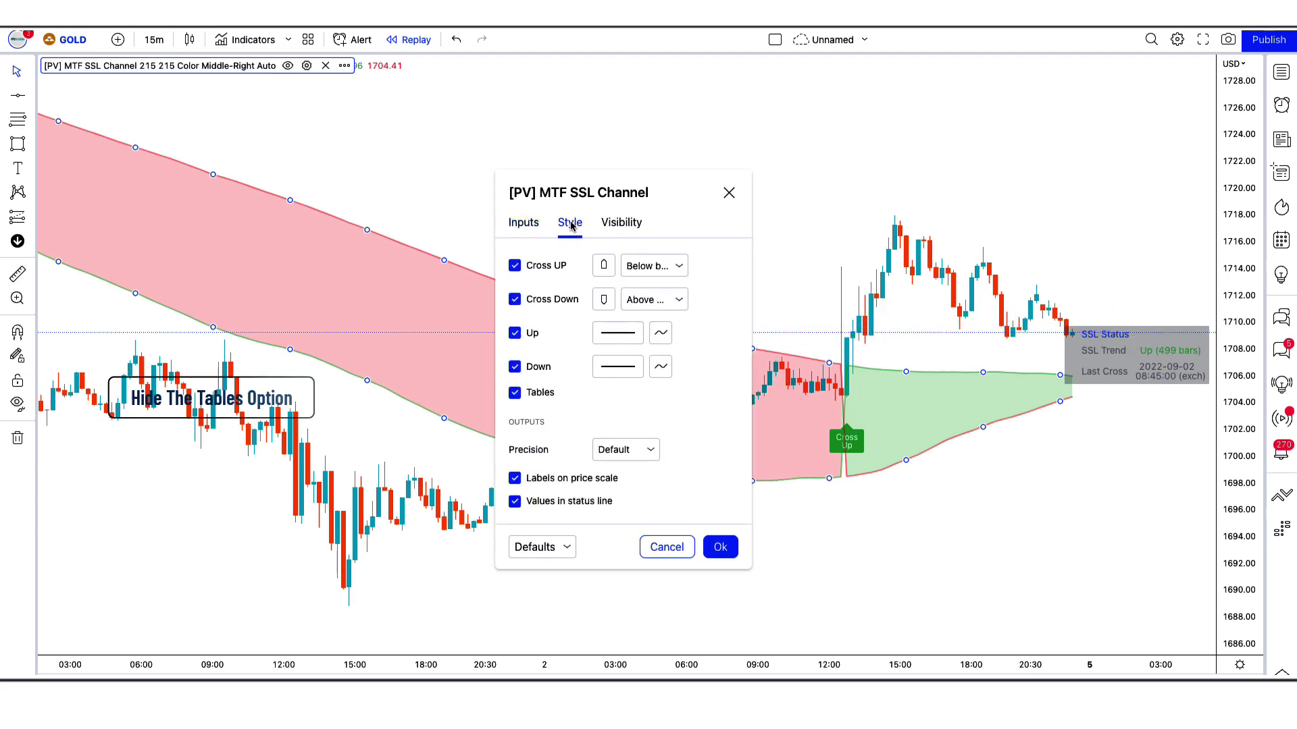
click(514, 393)
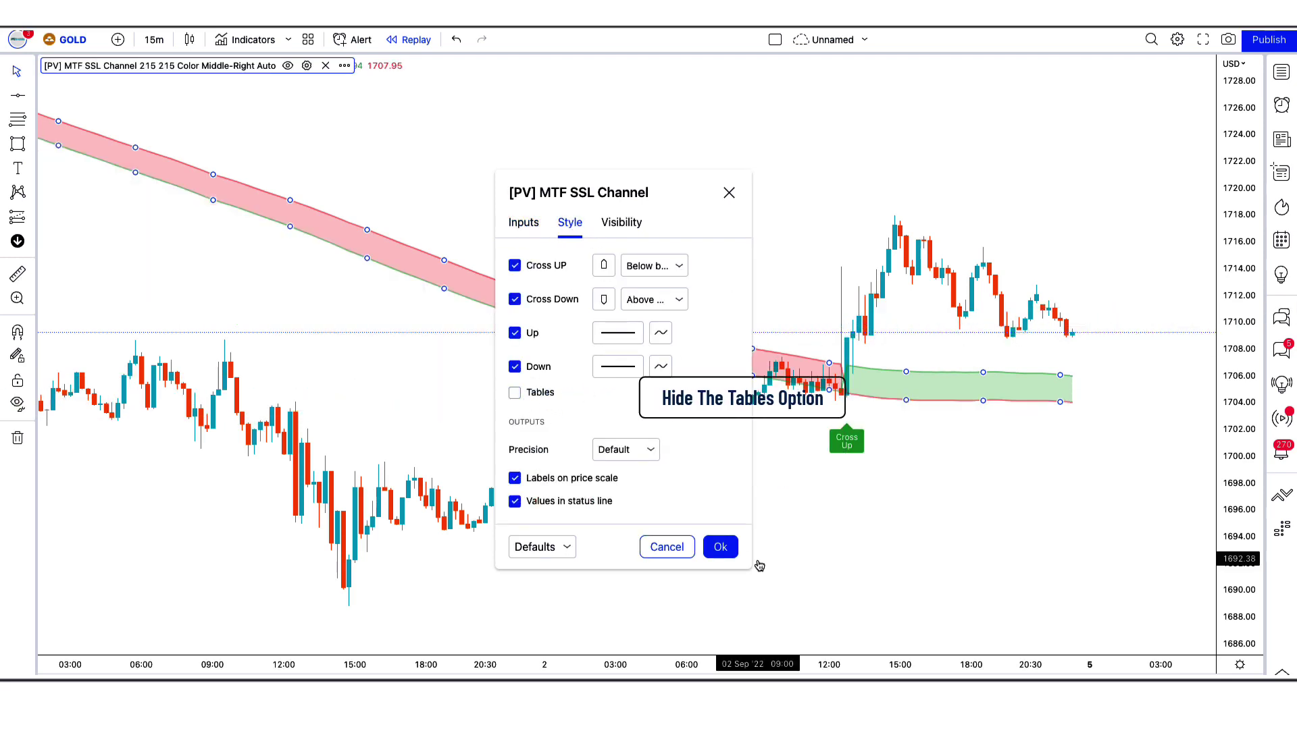
click(721, 546)
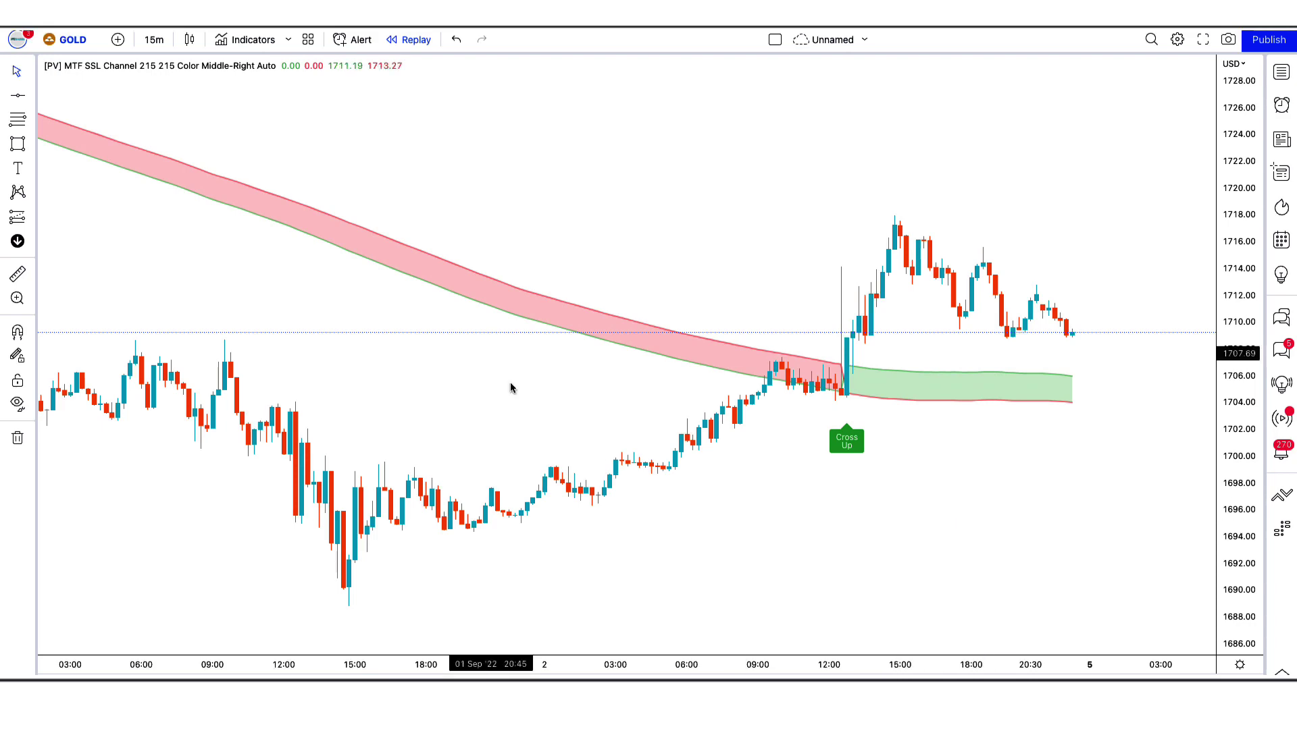
click(244, 39)
- Add the Volume Price Trend oscillator and place a long position at the Cross Up candle
text(Volume Price Trend)
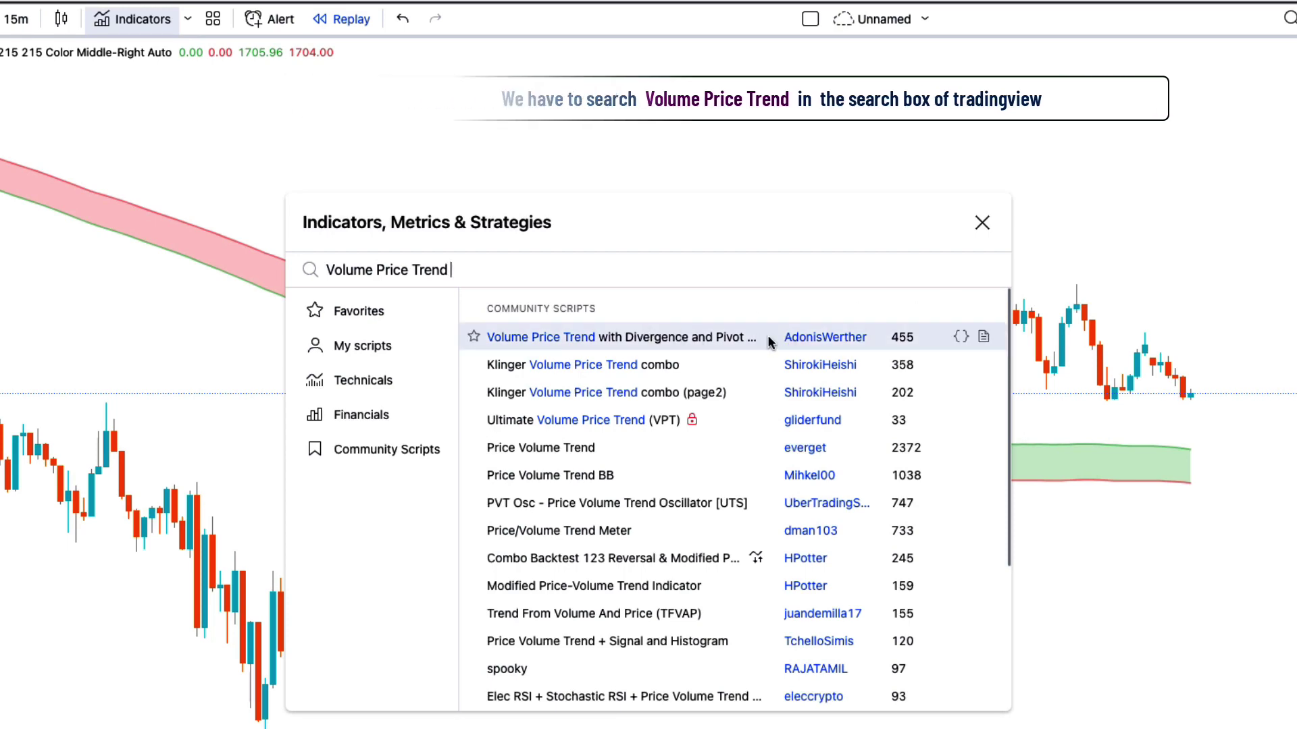
click(545, 338)
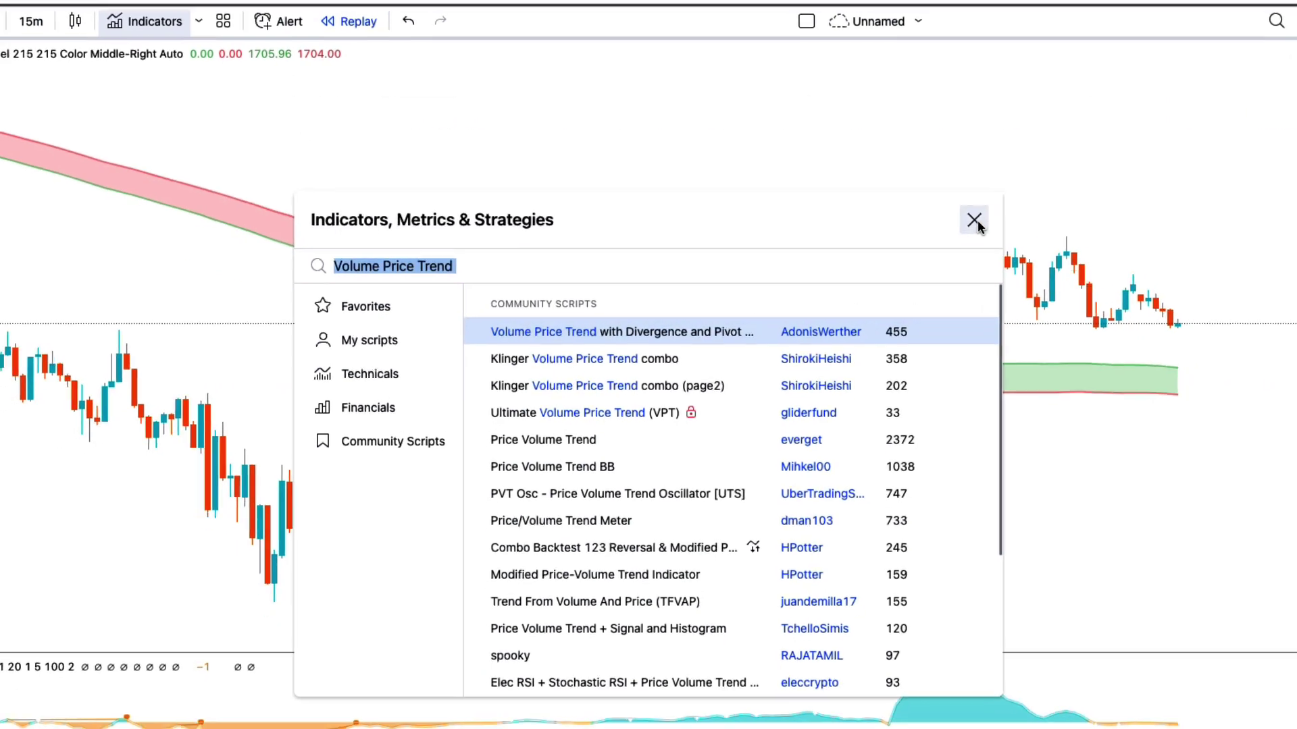
click(973, 221)
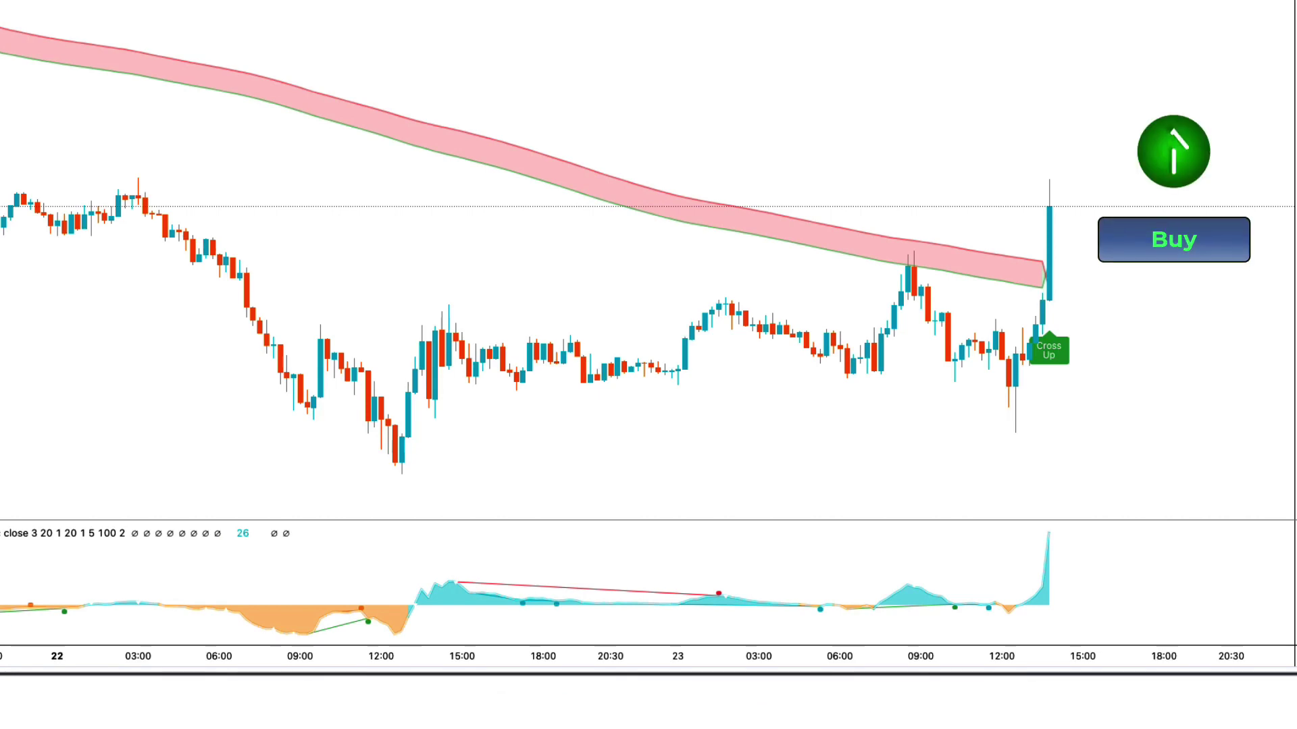
click(1049, 207)
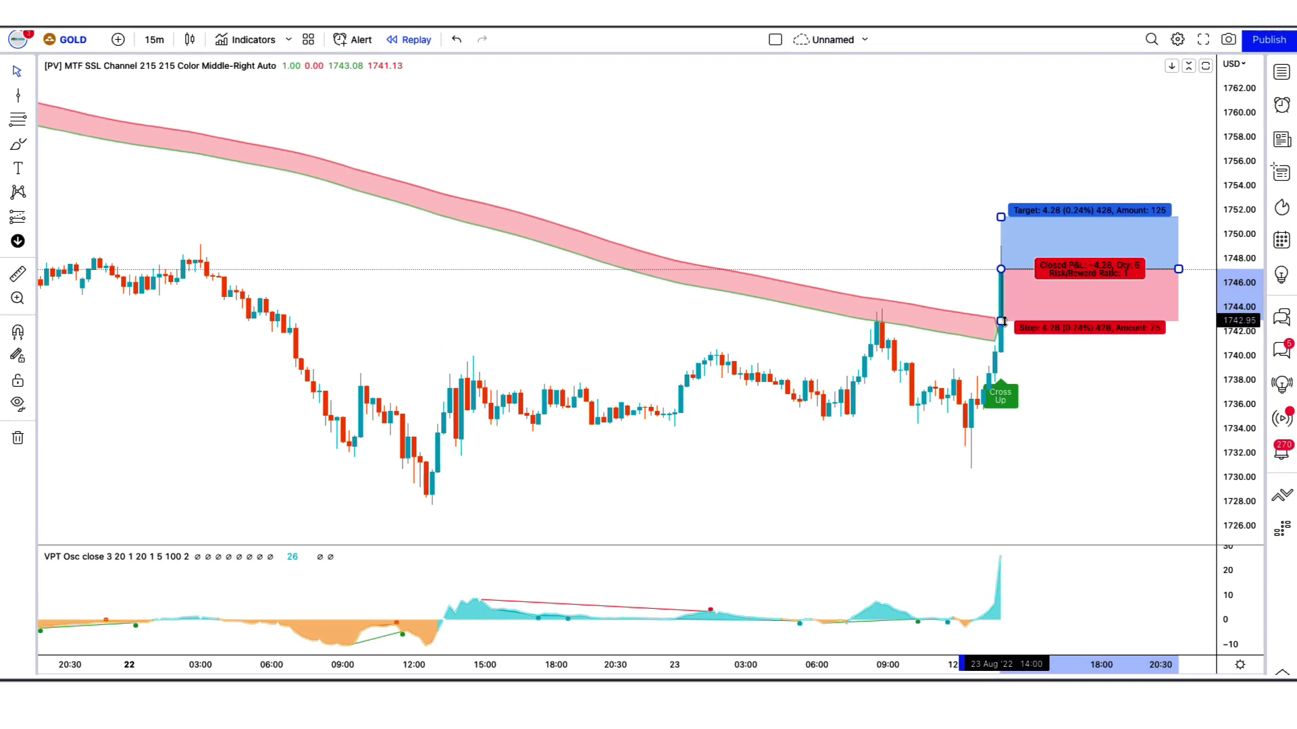
- Set the long position's stop near 1740.40 and target near 1758.78, then extend it across the trade
drag(1002, 322, 1020, 354)
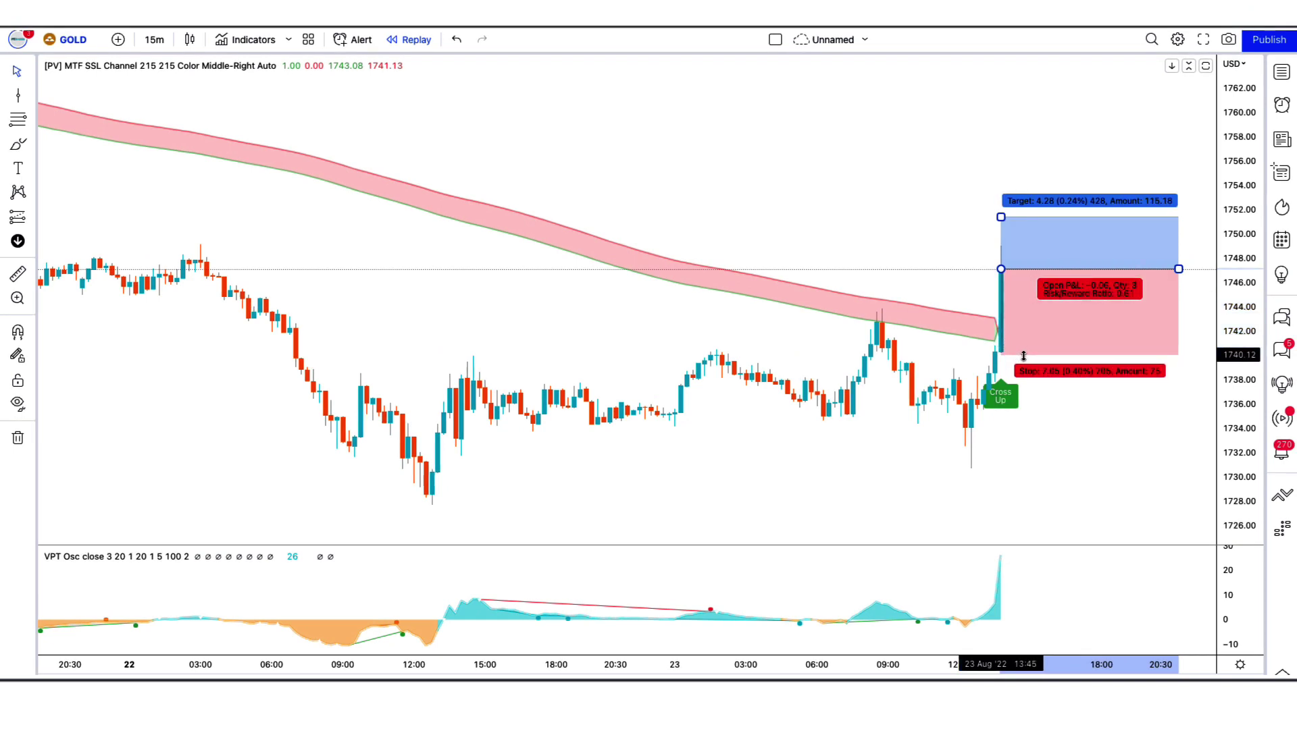
drag(1001, 218, 1004, 128)
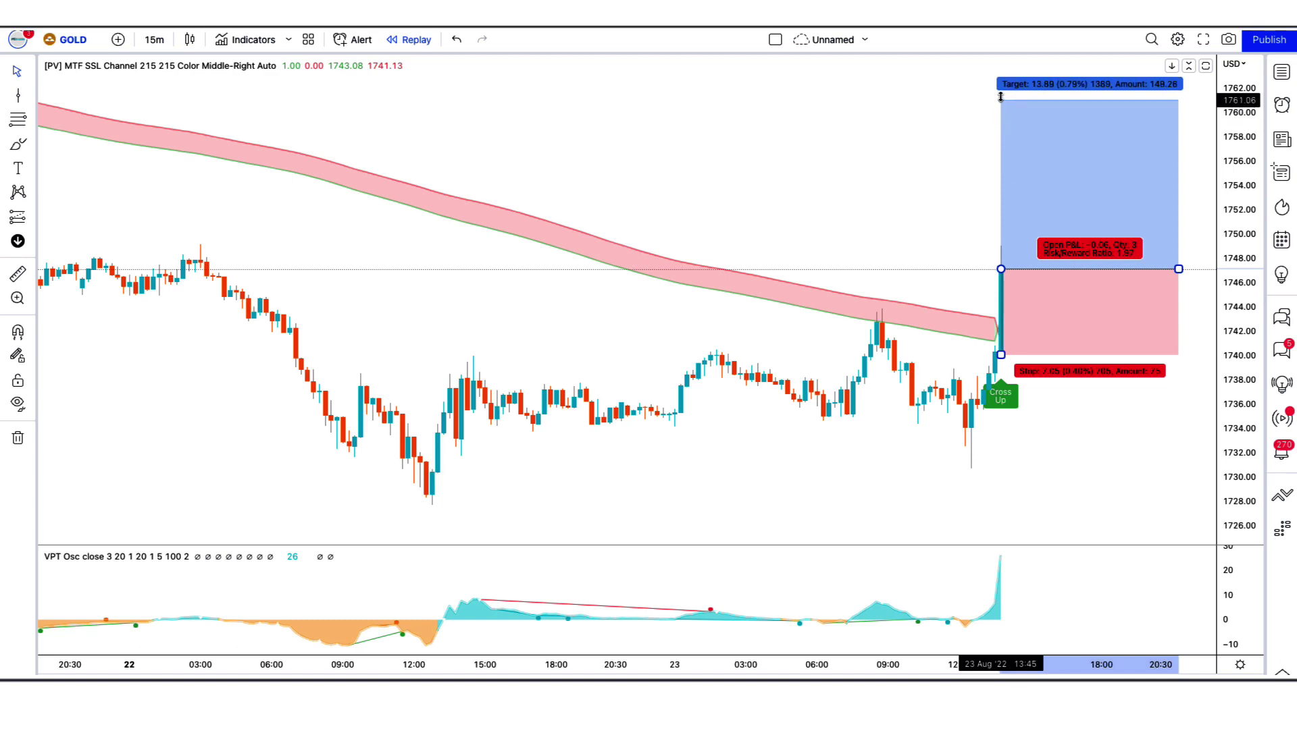
click(855, 164)
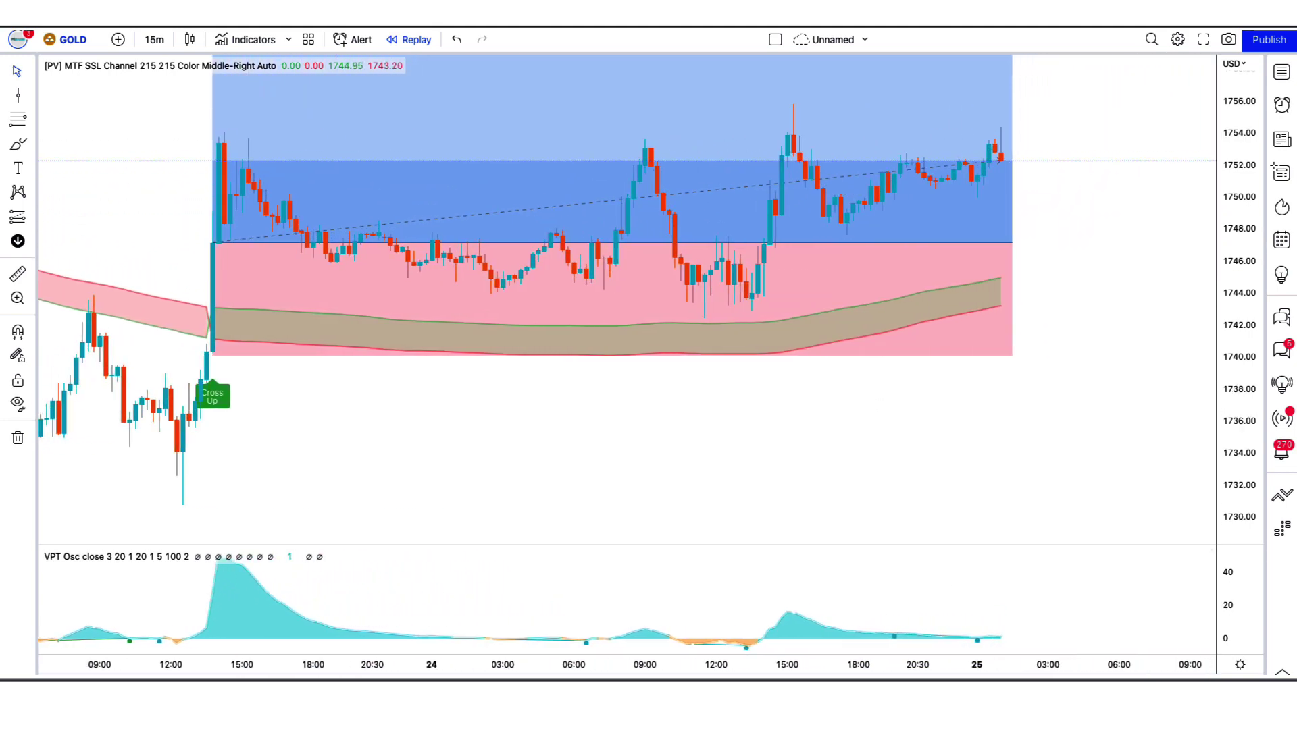
drag(1015, 259, 1234, 301)
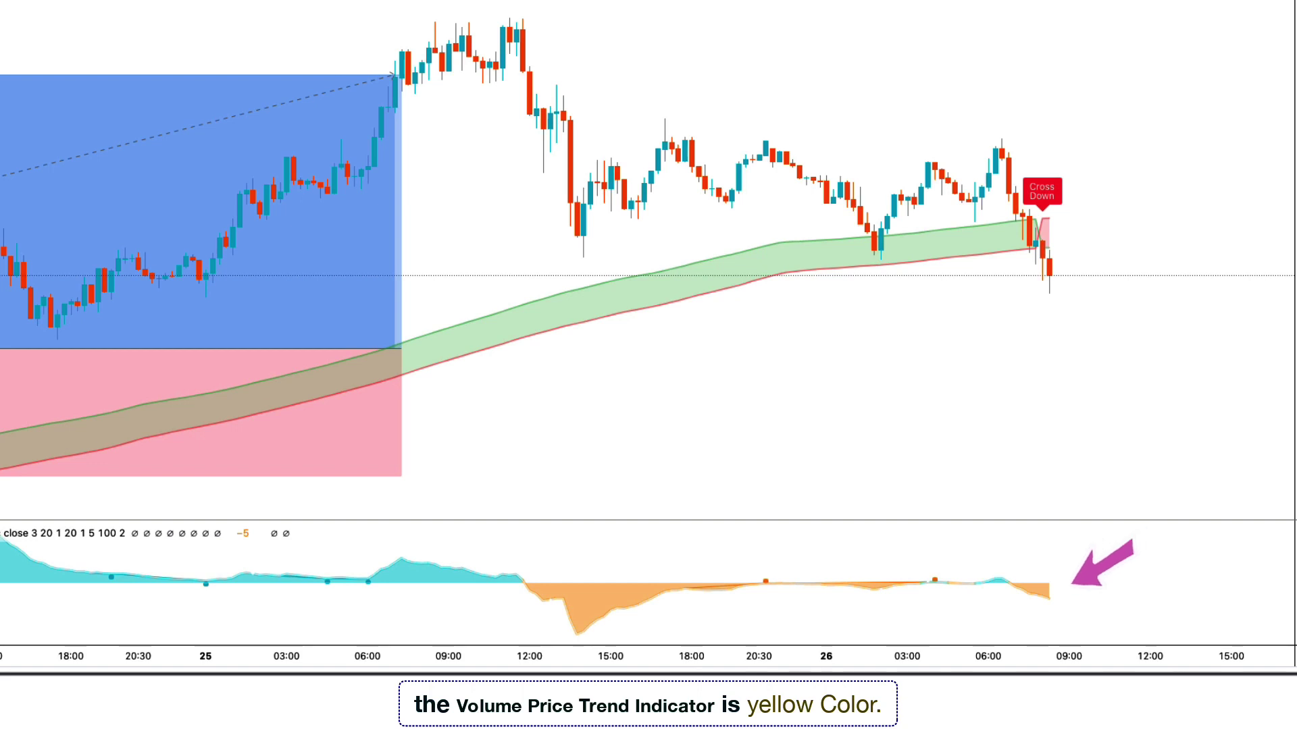
- Place a short position at the 26 Aug Cross Down with a lowered stop, ending at the target hit
click(1046, 279)
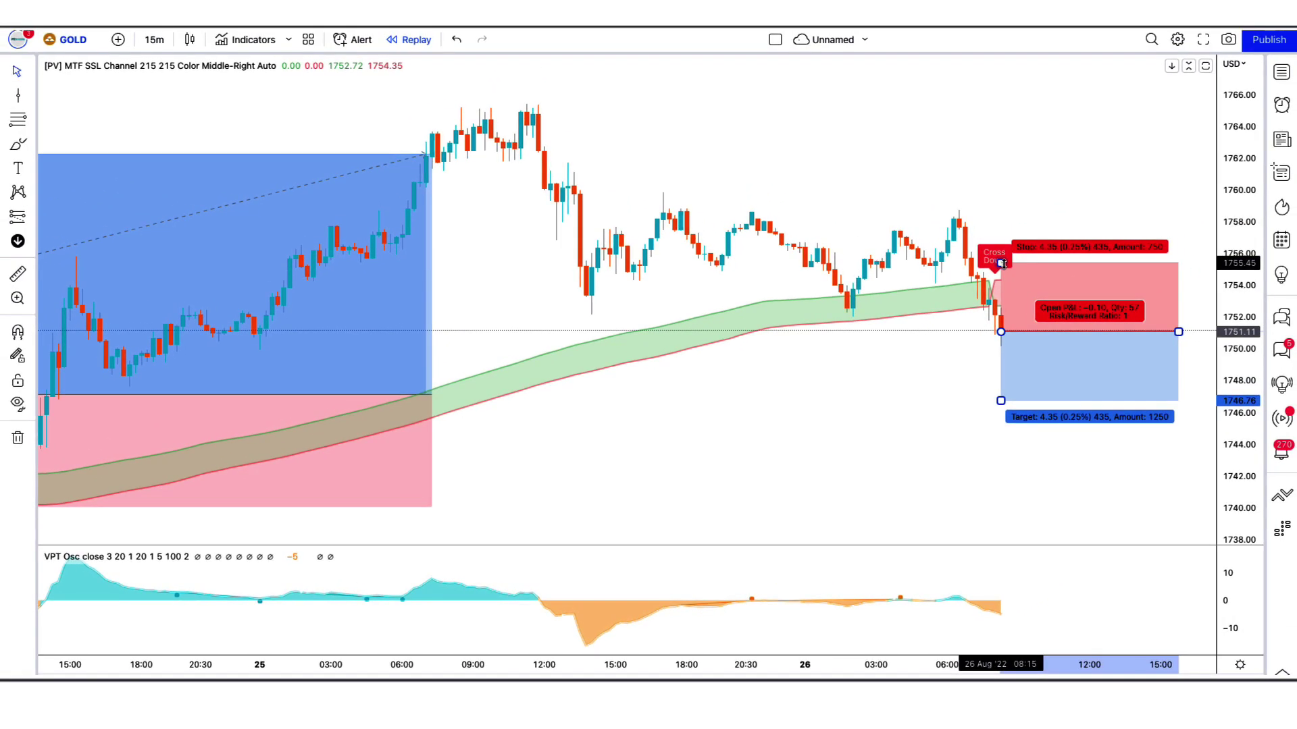
drag(1002, 263, 1031, 279)
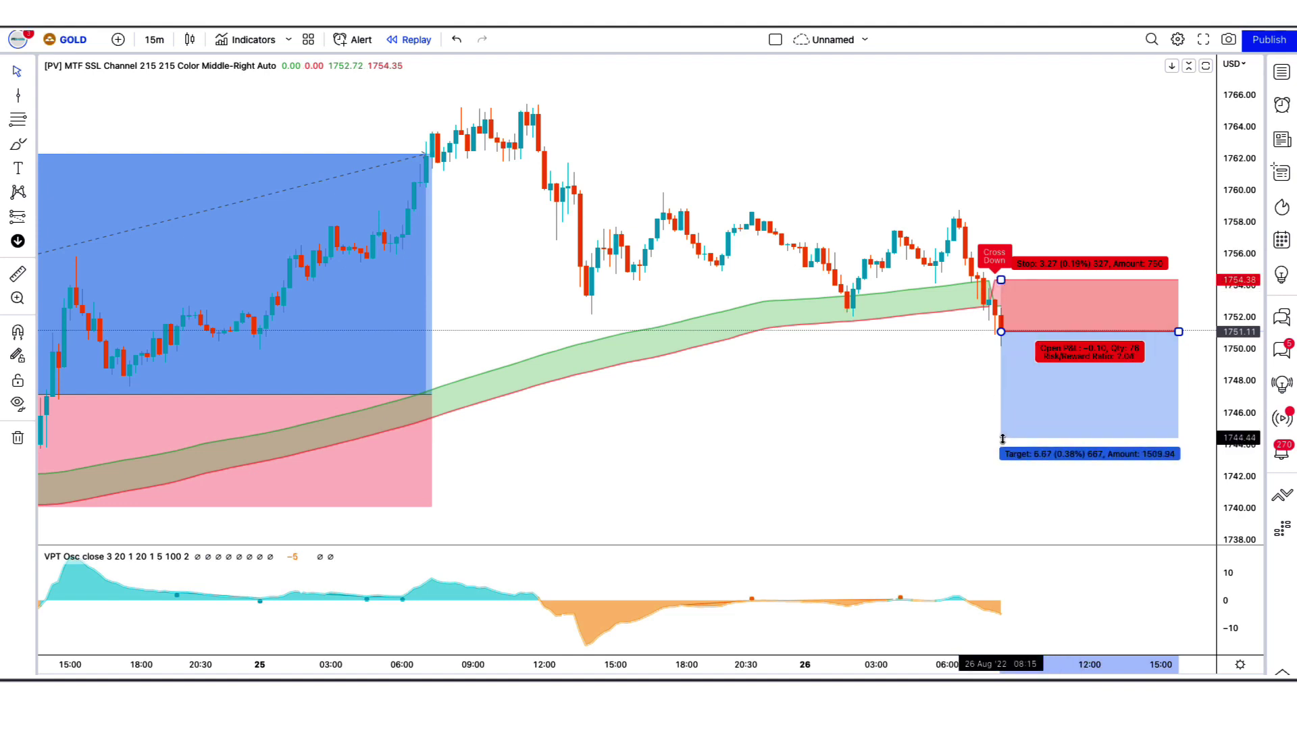
click(871, 427)
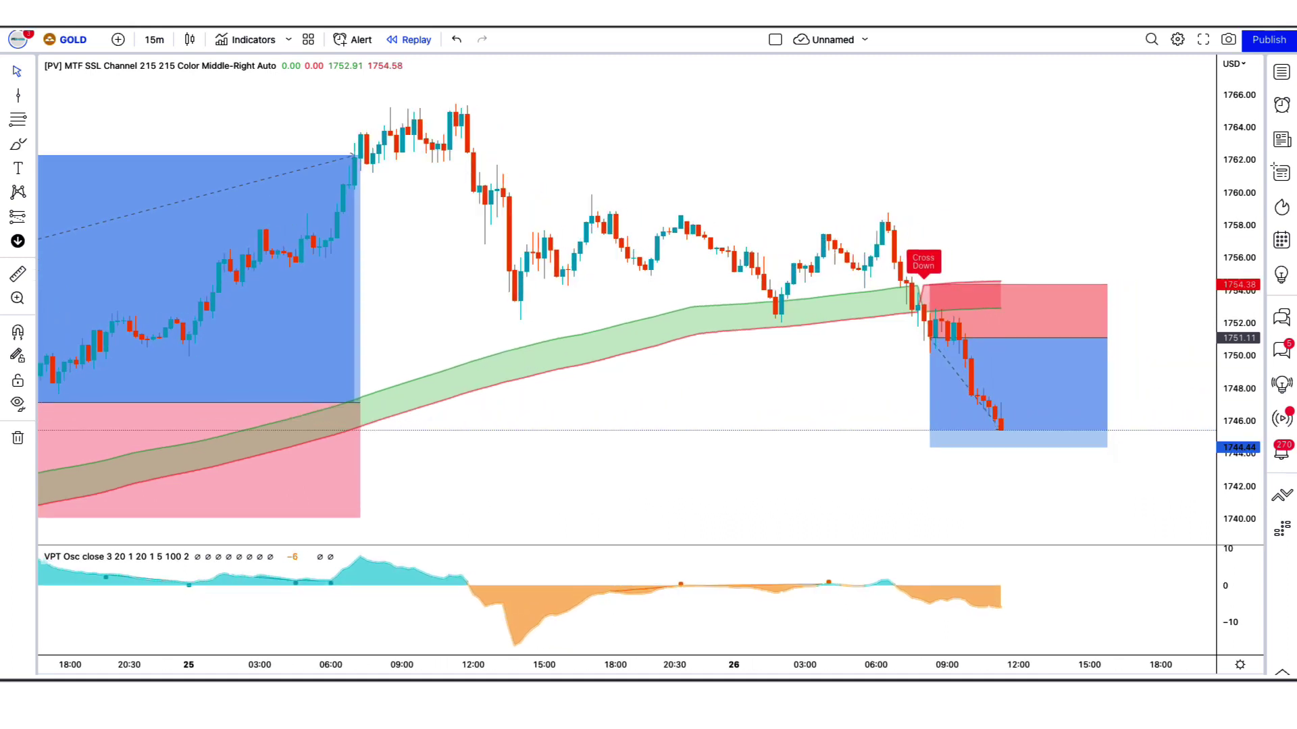
drag(1097, 339, 1030, 342)
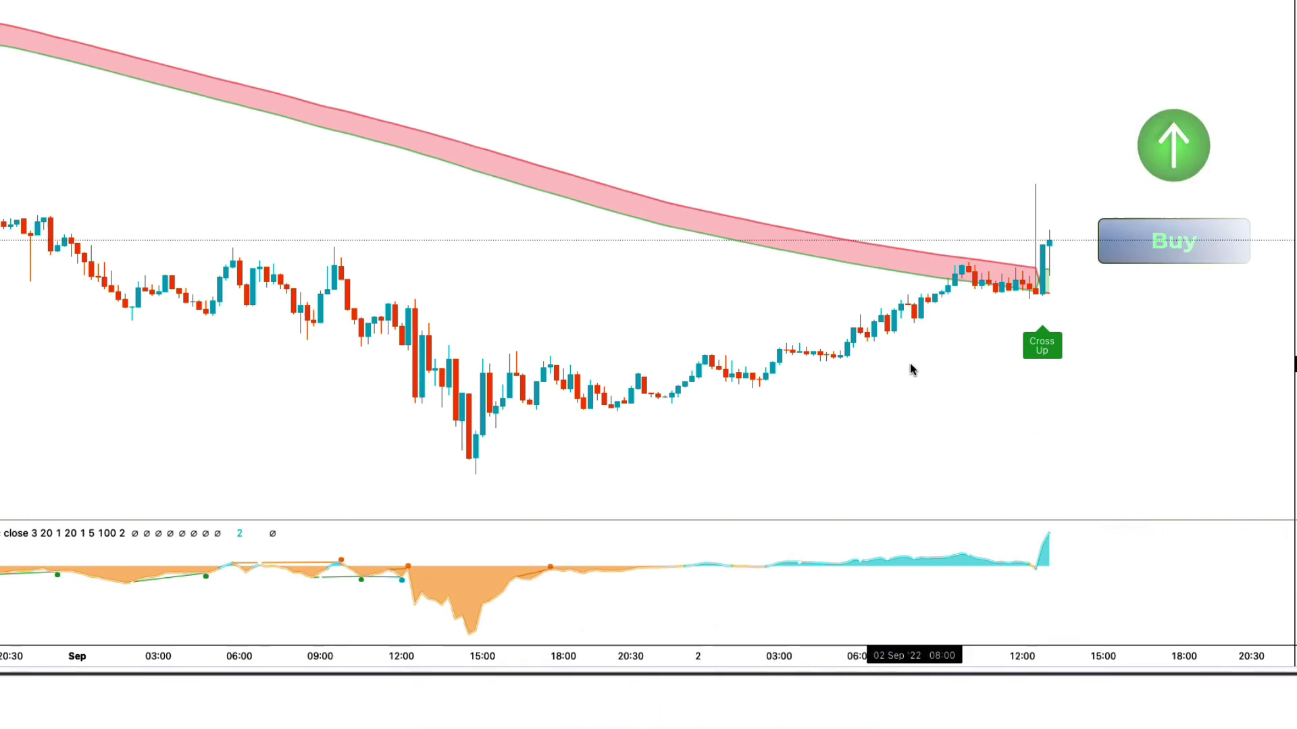
- Place a long position at the 2 Sep Cross Up, raise its stop and target near 1719.62, and trim it to the target hit
click(1048, 241)
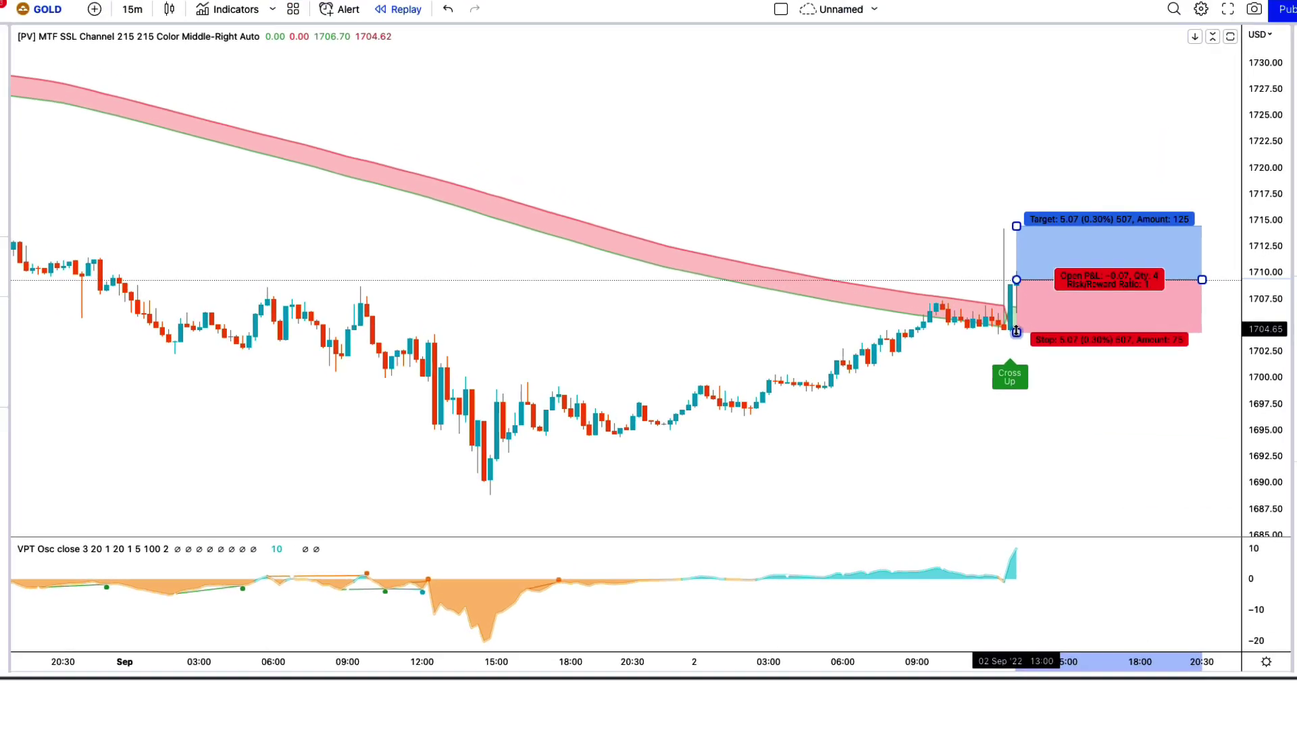
drag(1020, 356, 1020, 349)
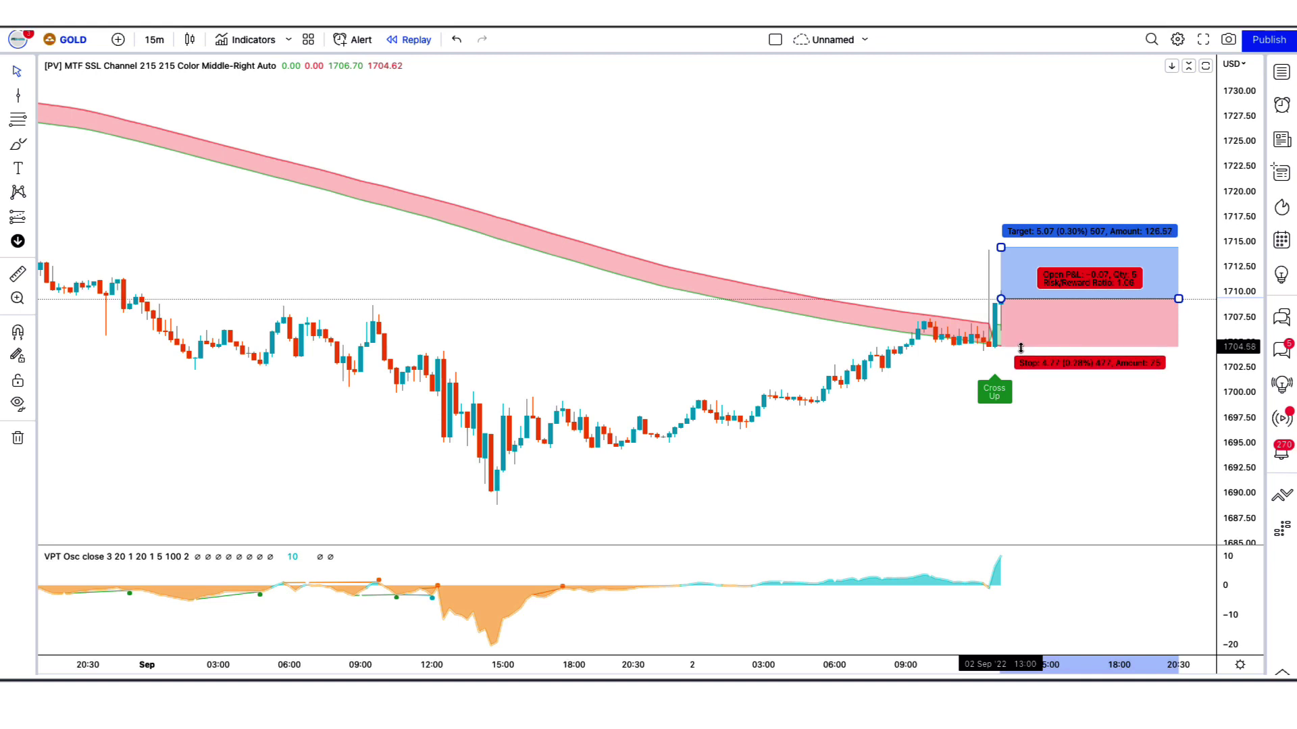
drag(1001, 248, 1003, 210)
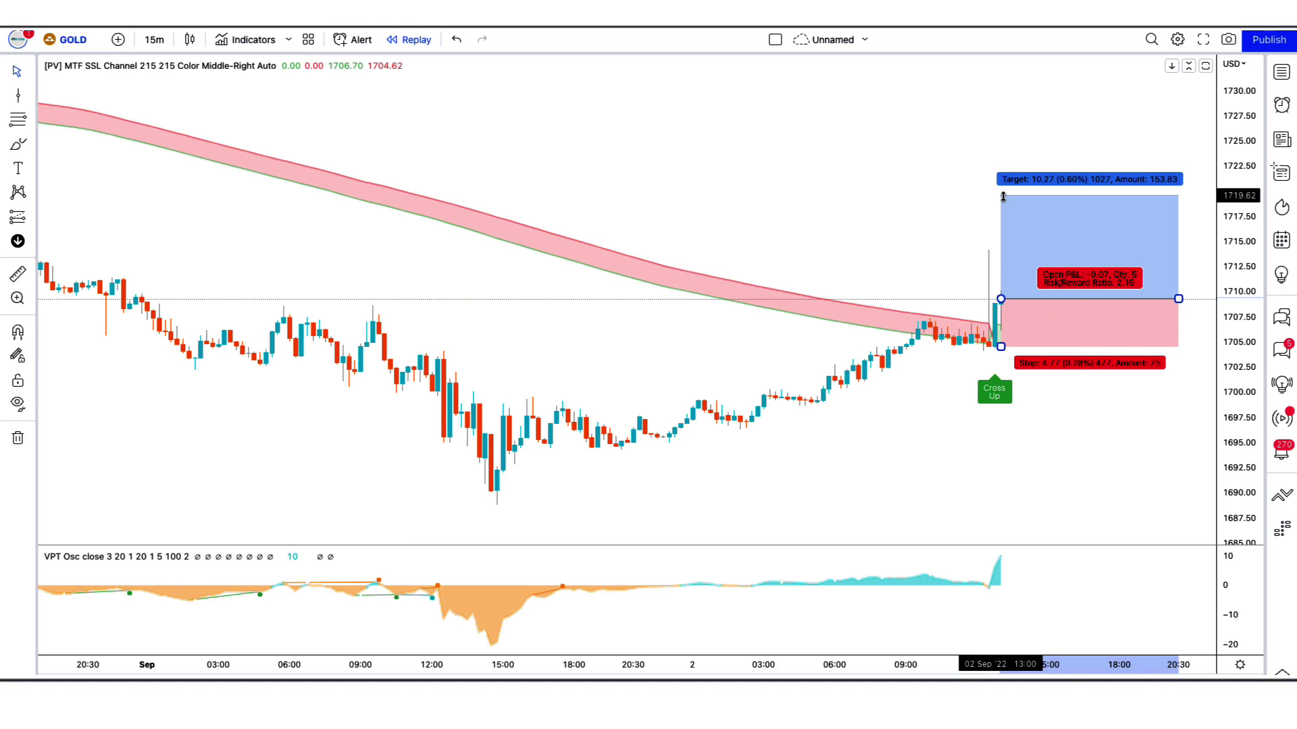
click(879, 215)
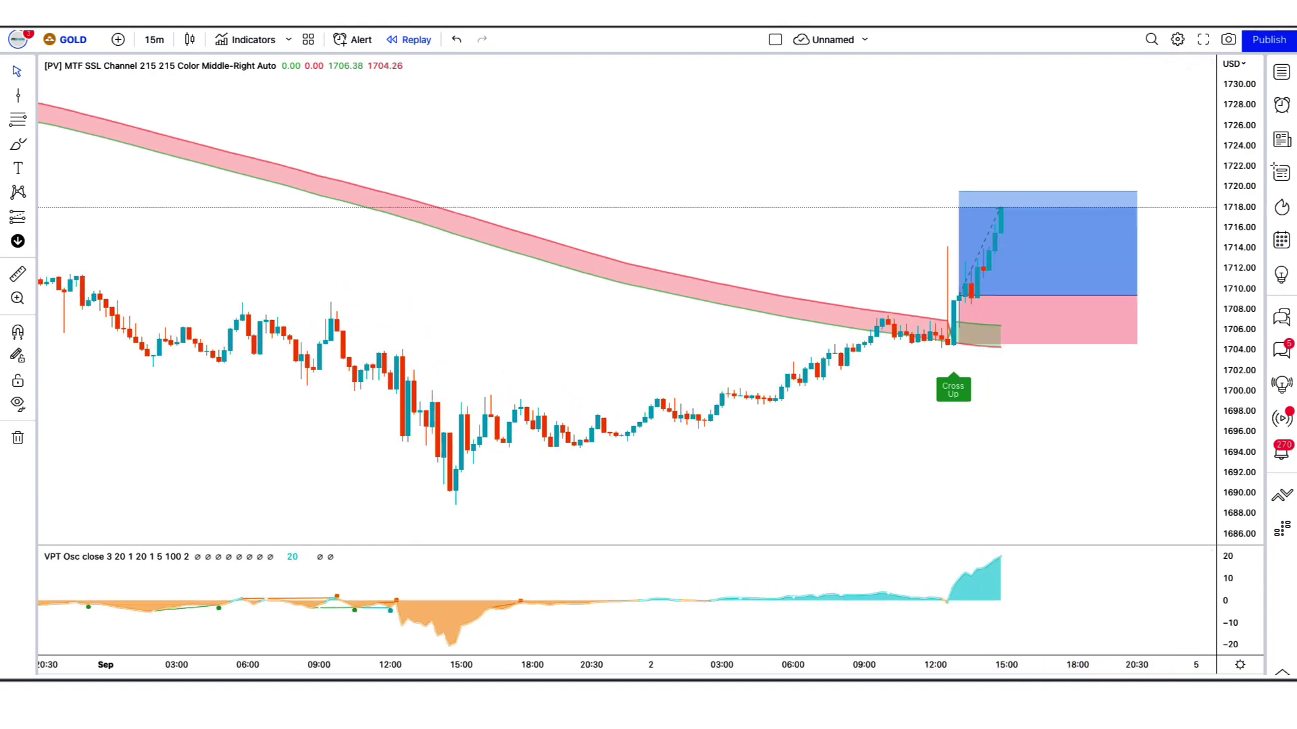
click(986, 304)
click(1124, 418)
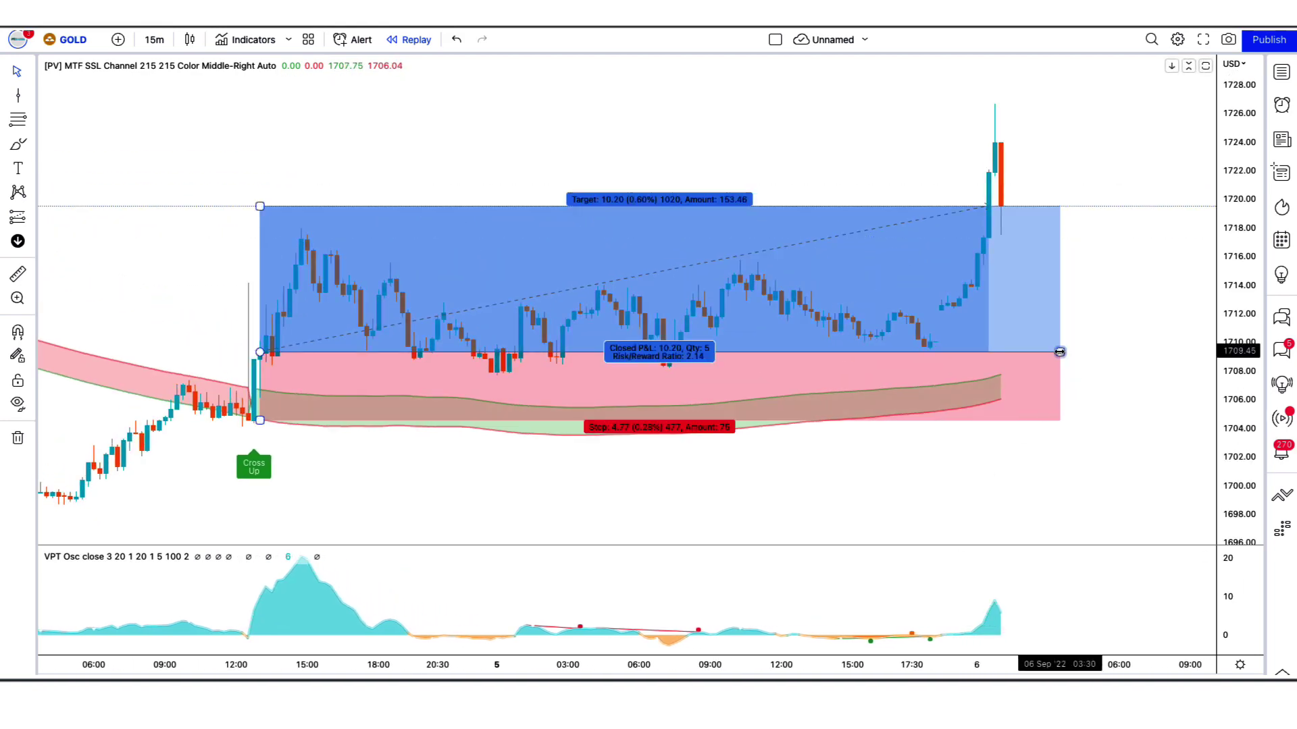
drag(1059, 352, 994, 352)
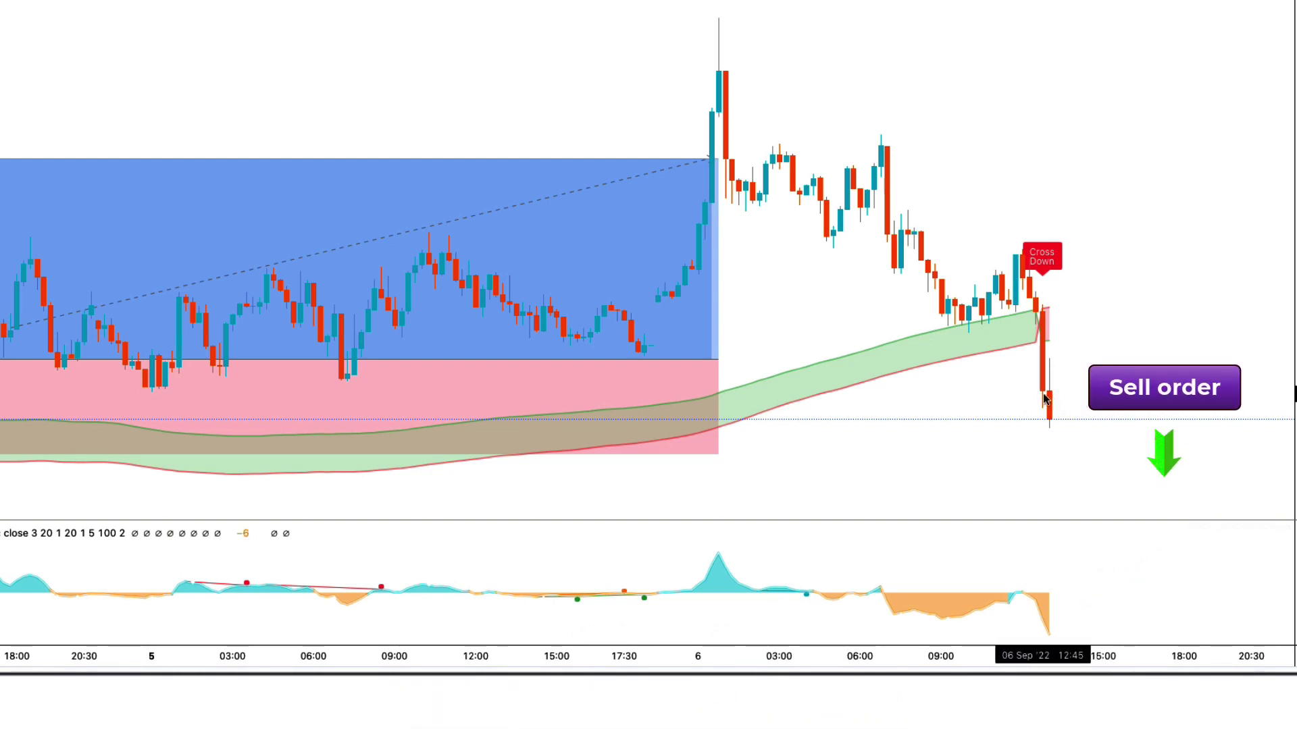
- Place a short position at the 6 Sep Cross Down with stop near 1712.20, target near 1698.29, ending at the target hit
click(1043, 310)
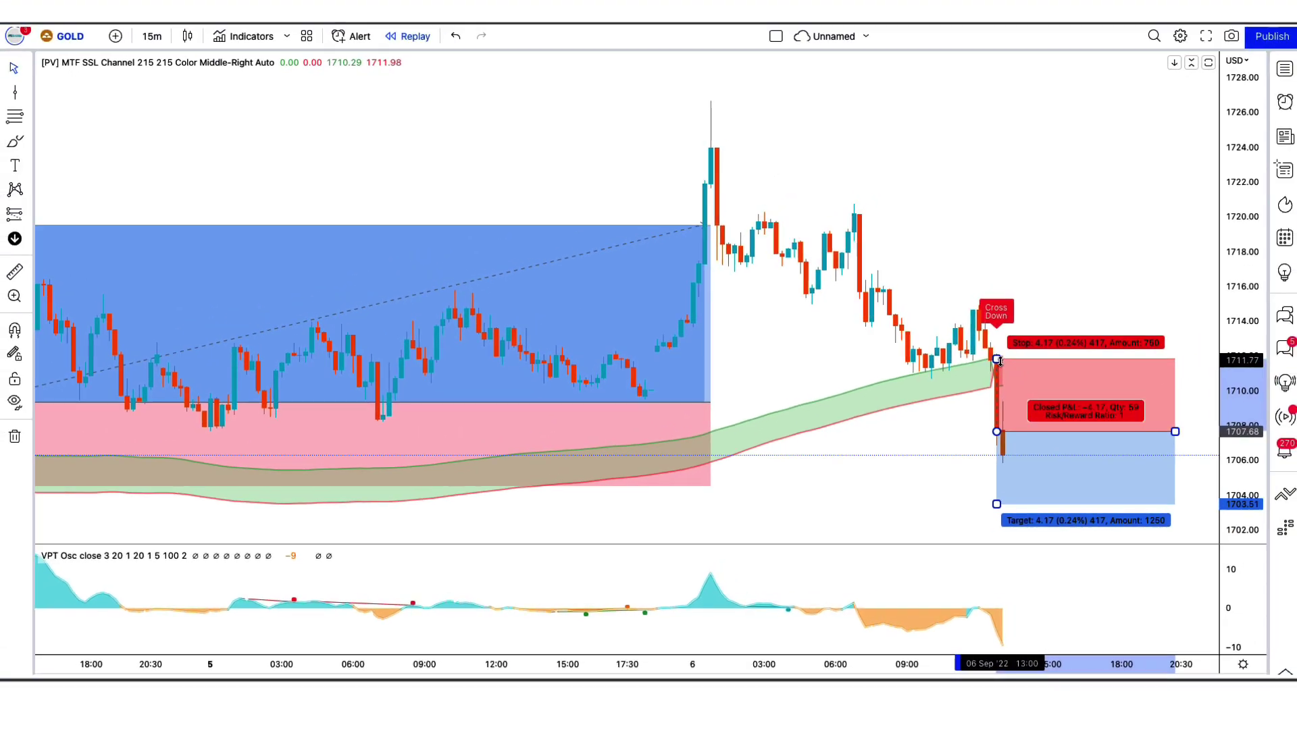
drag(1004, 359, 1005, 357)
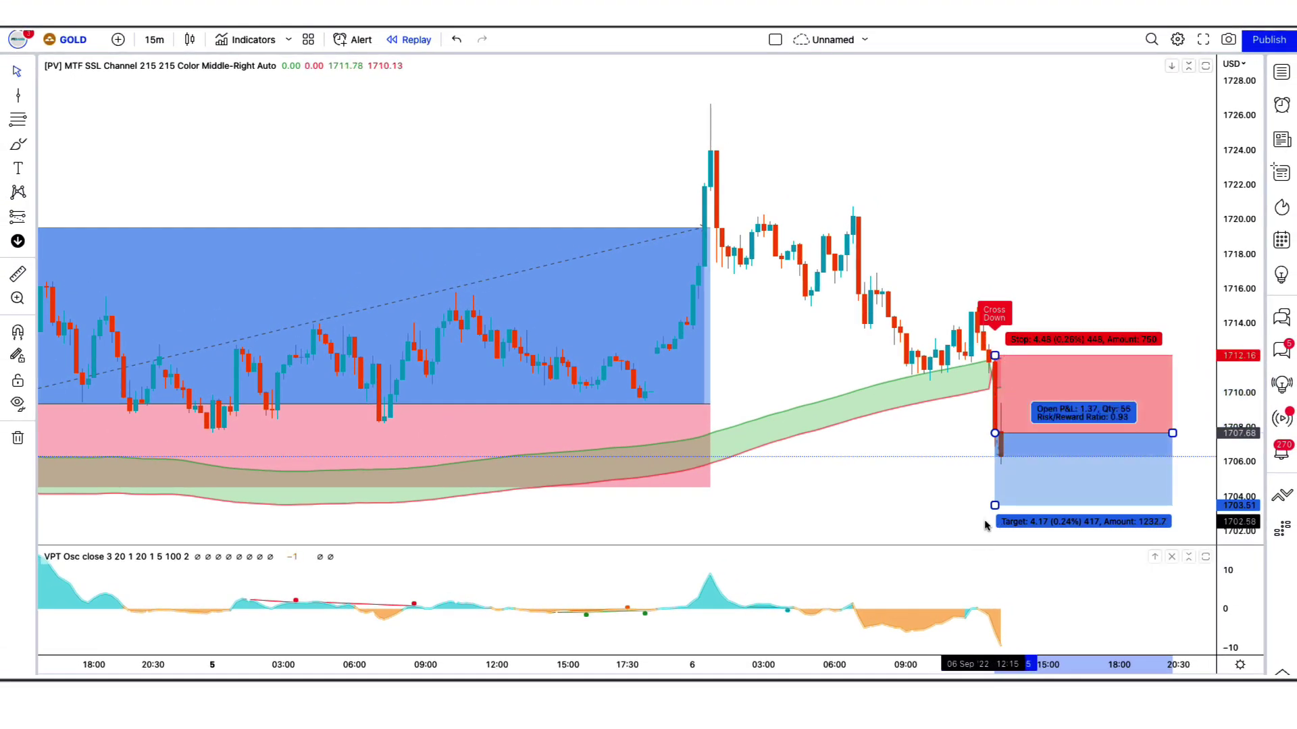
drag(995, 505, 1024, 600)
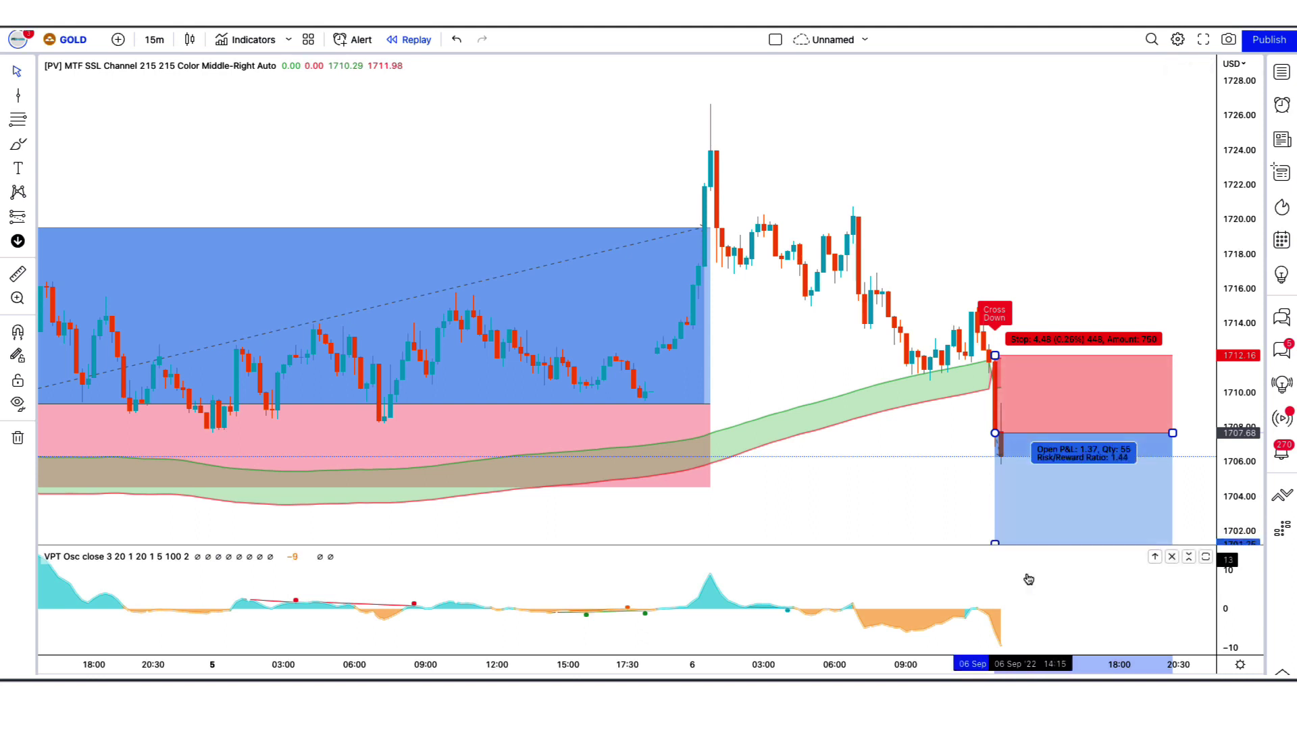
click(887, 476)
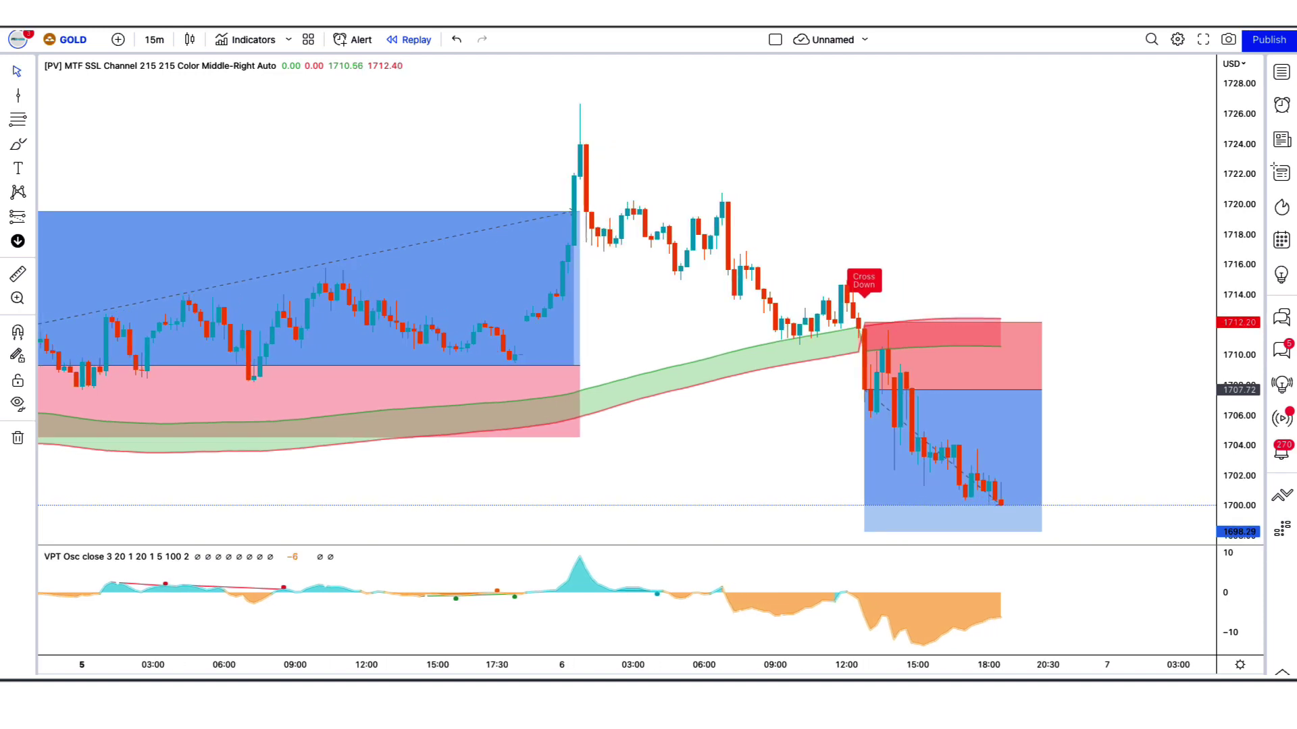
click(1012, 457)
drag(1019, 388, 1214, 388)
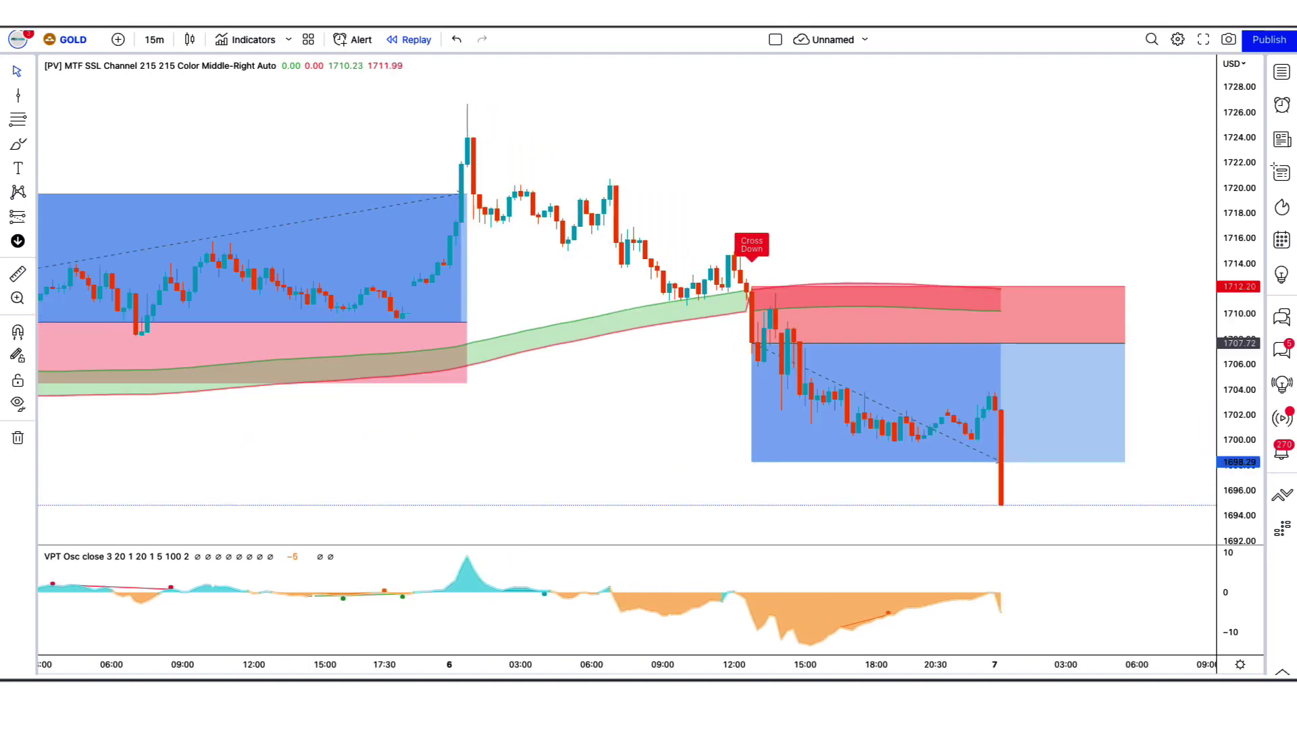
drag(1114, 337, 1015, 335)
click(1064, 369)
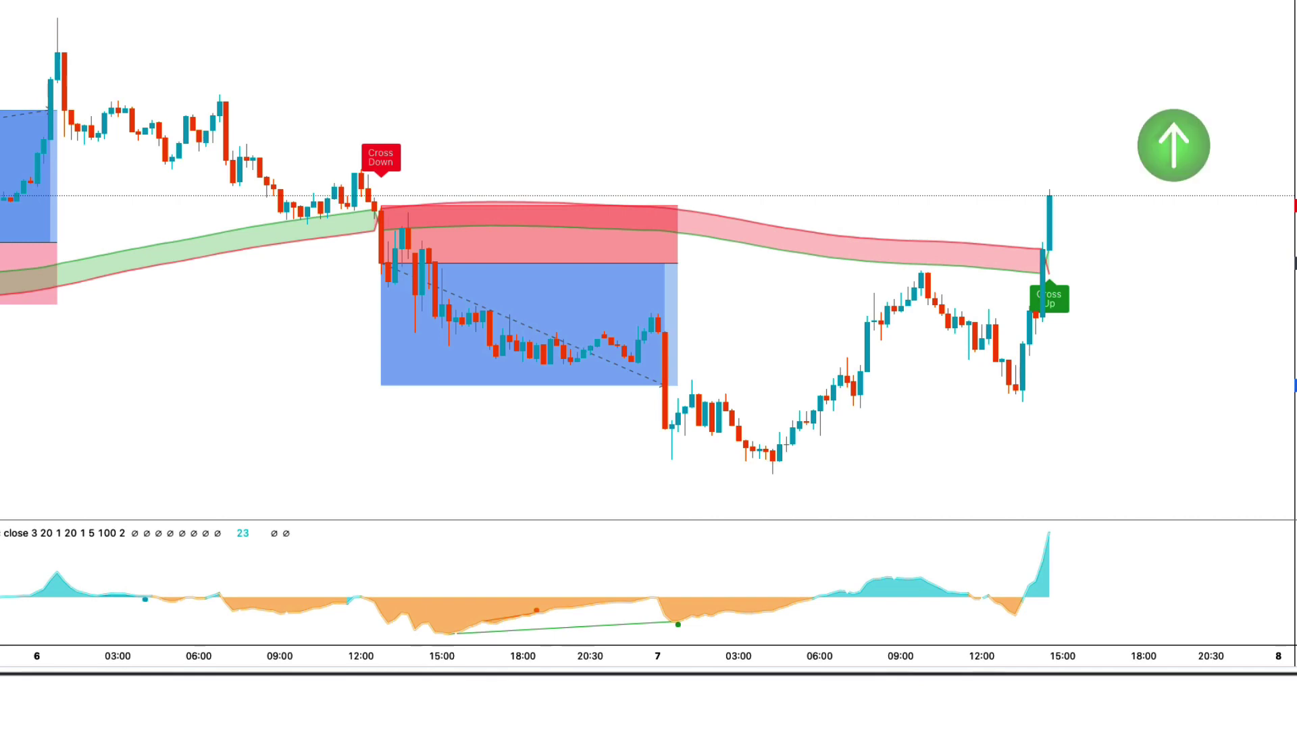
- Place a long position at the 7 Sep Cross Up with raised stop, target near 1725.94, stretched across the new candles
click(1049, 197)
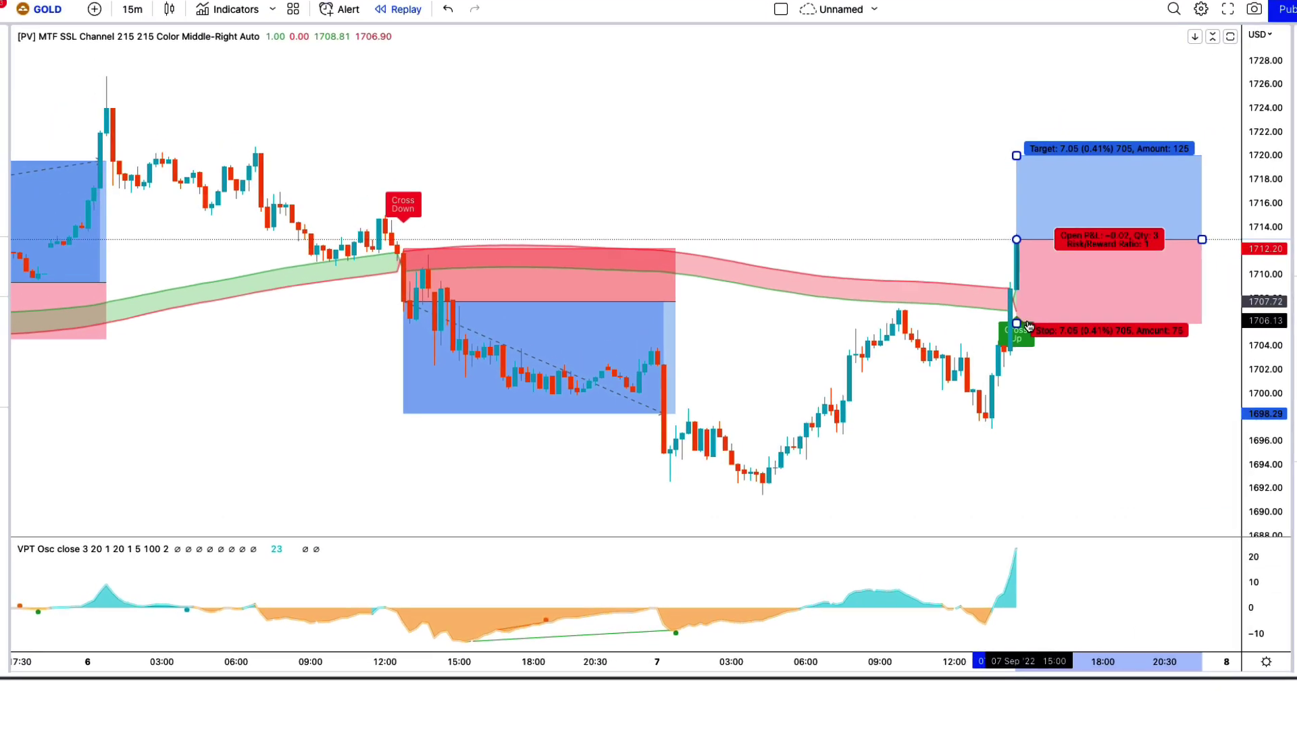
drag(1011, 339, 1021, 331)
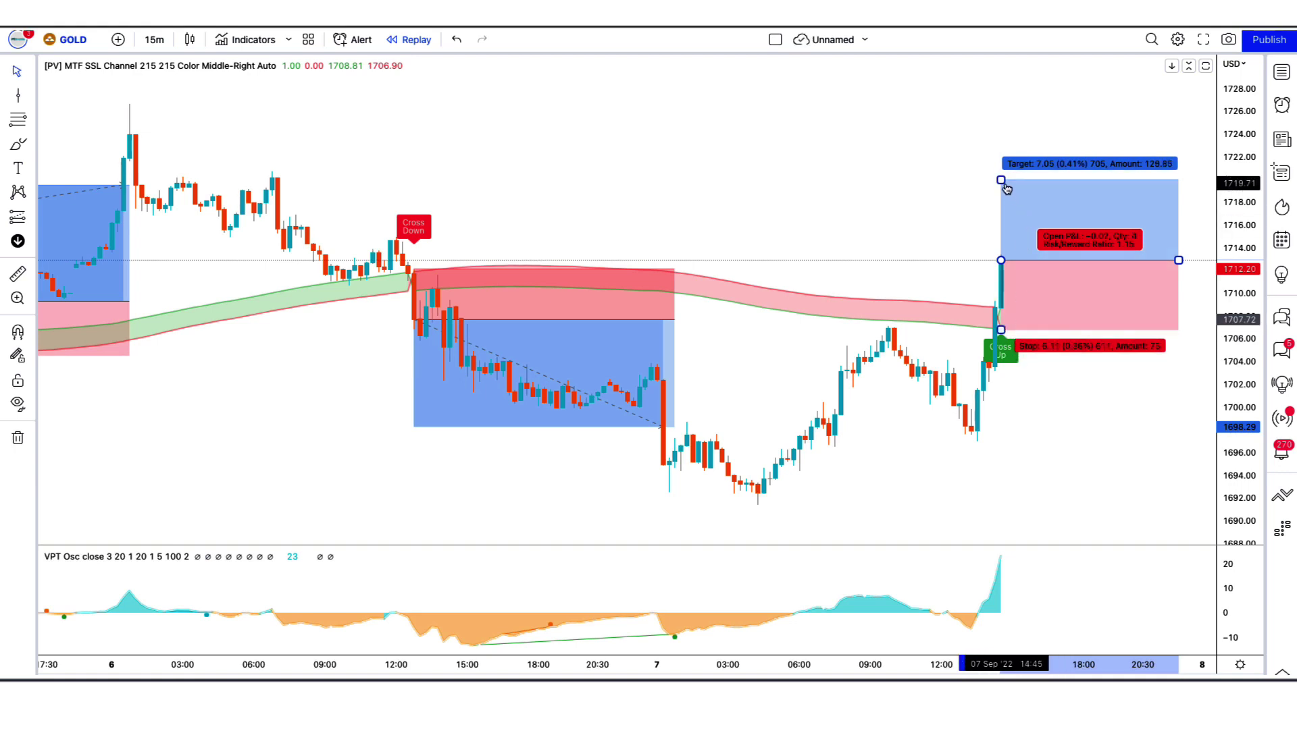
drag(1000, 181, 1006, 114)
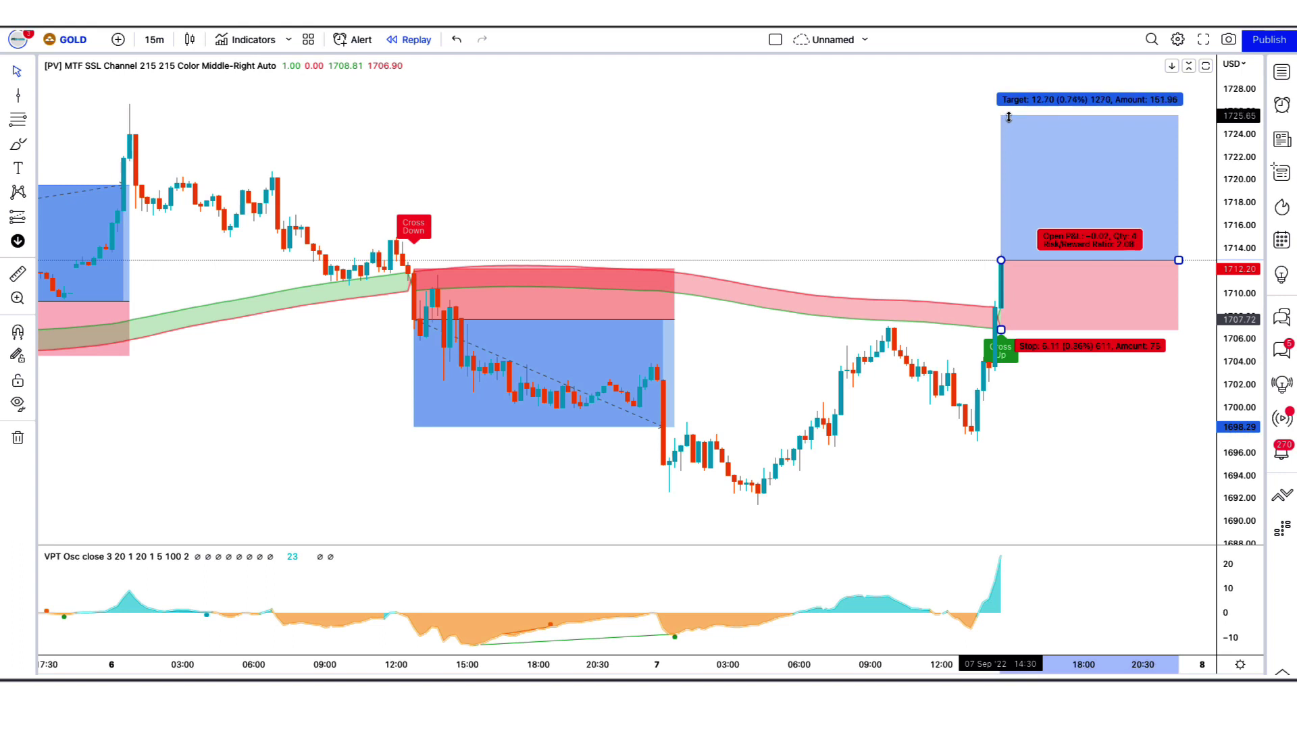
click(917, 181)
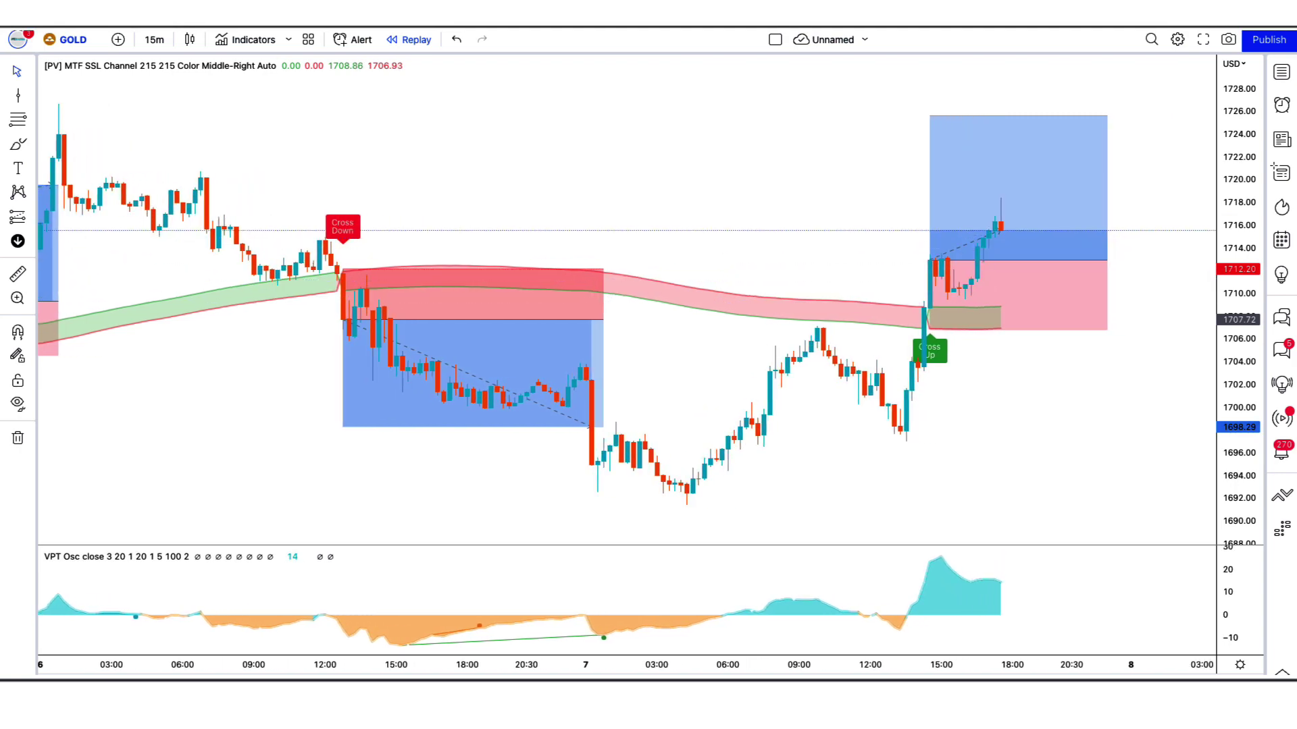
click(1158, 284)
click(1166, 351)
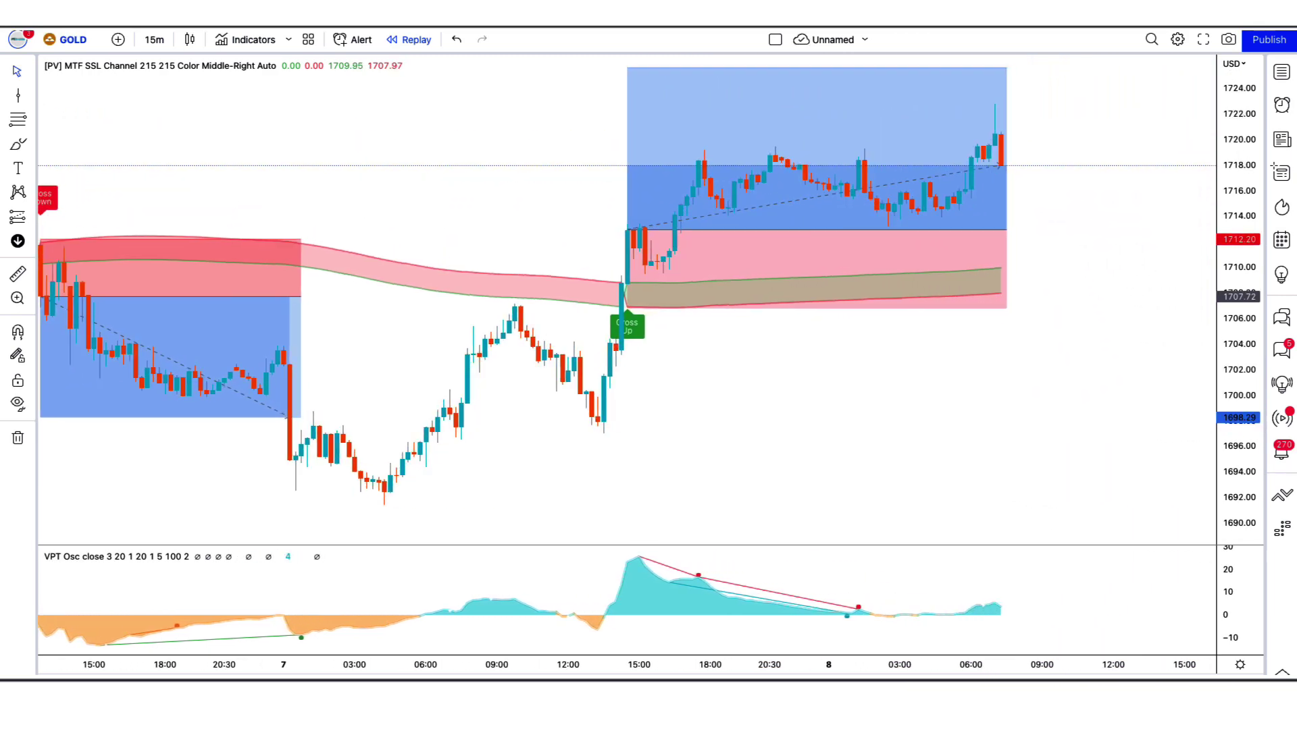
drag(1006, 230, 1213, 230)
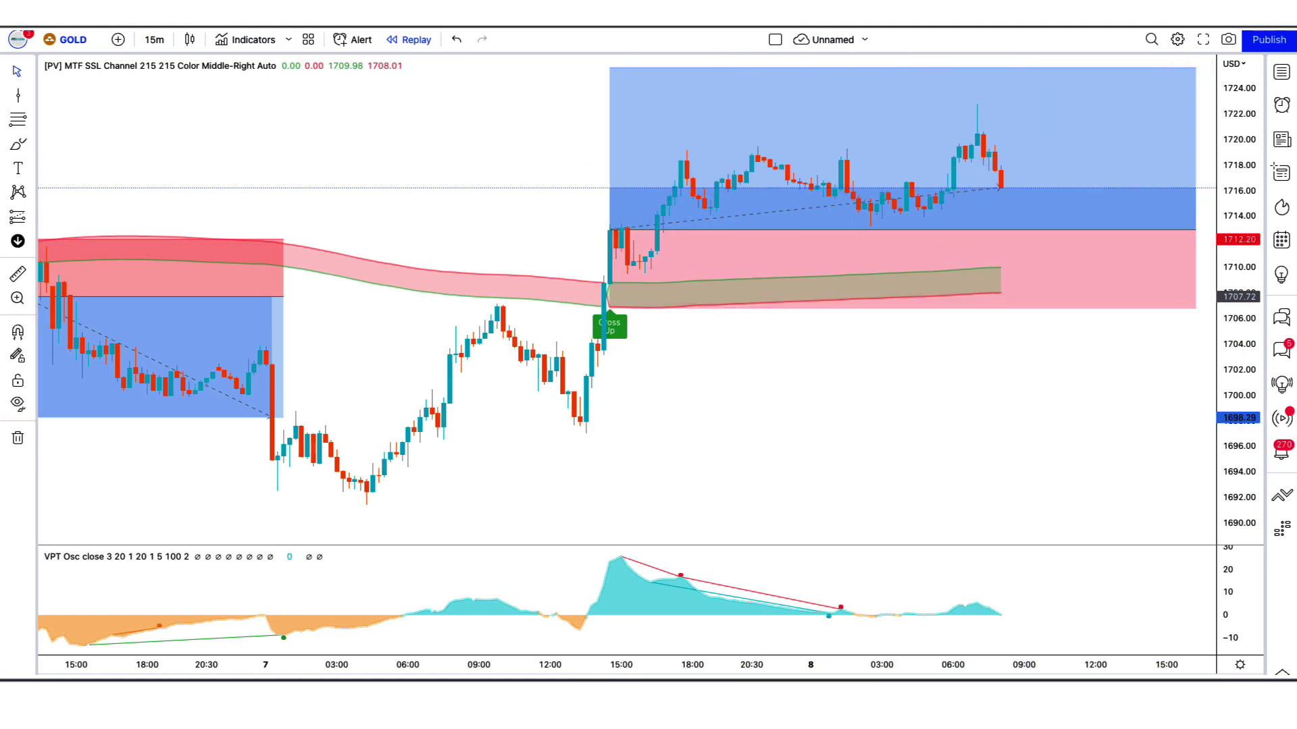